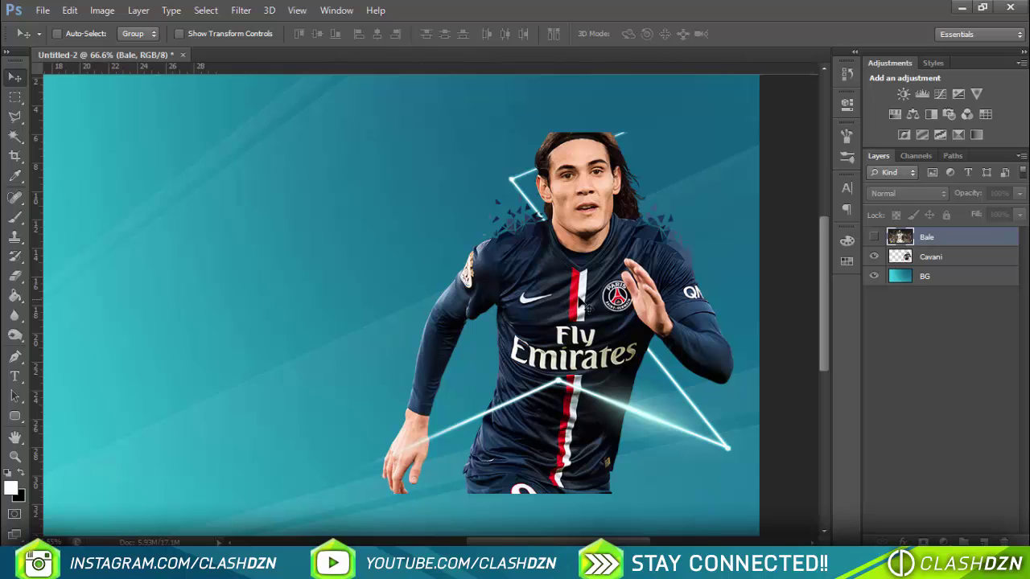
Step: Nudge the Cavani cutout up and right, then drag it slightly left, keeping Bale hidden
{"action": "left_click", "coordinate": [907, 259]}
{"action": "key", "text": "shift+Right"}
{"action": "key", "text": "shift+Right"}
{"action": "key", "text": "shift+Right"}
{"action": "key", "text": "shift+Right"}
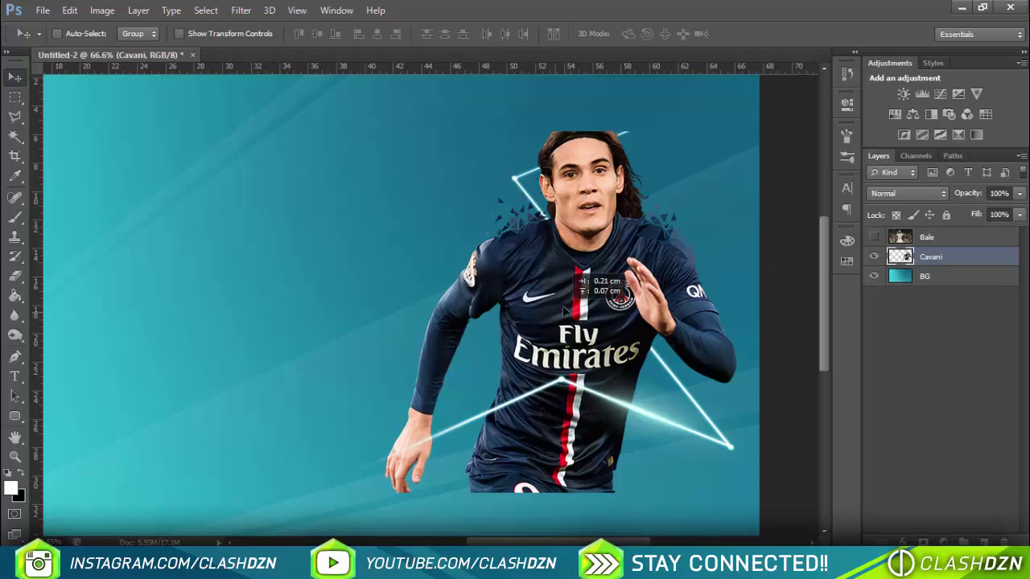
{"action": "key", "text": "shift+Up"}
{"action": "key", "text": "shift+Up"}
{"action": "left_click", "coordinate": [873, 237]}
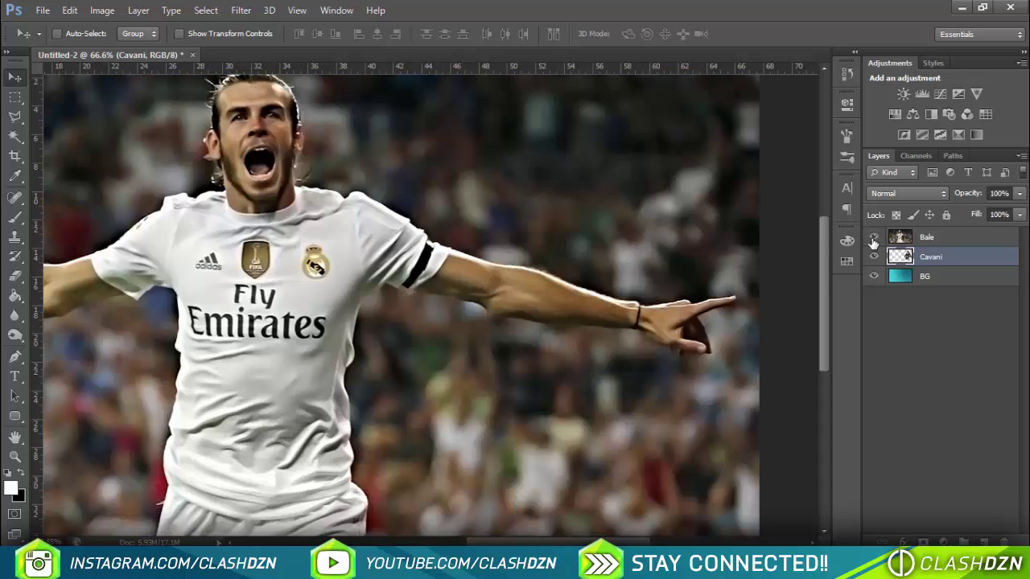
{"action": "left_click", "coordinate": [873, 238]}
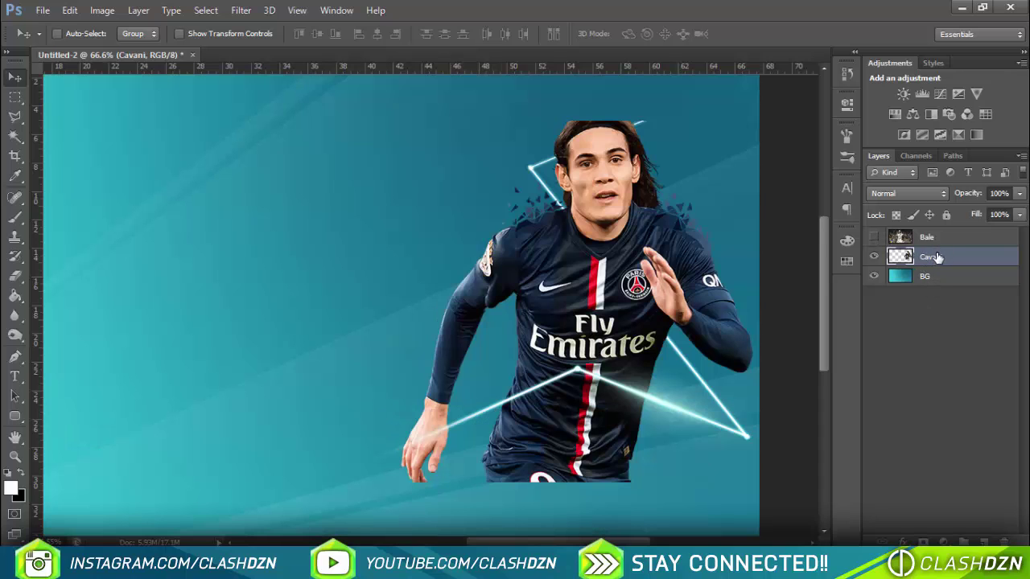
{"action": "left_click_drag", "start_coordinate": [604, 234], "coordinate": [591, 231]}
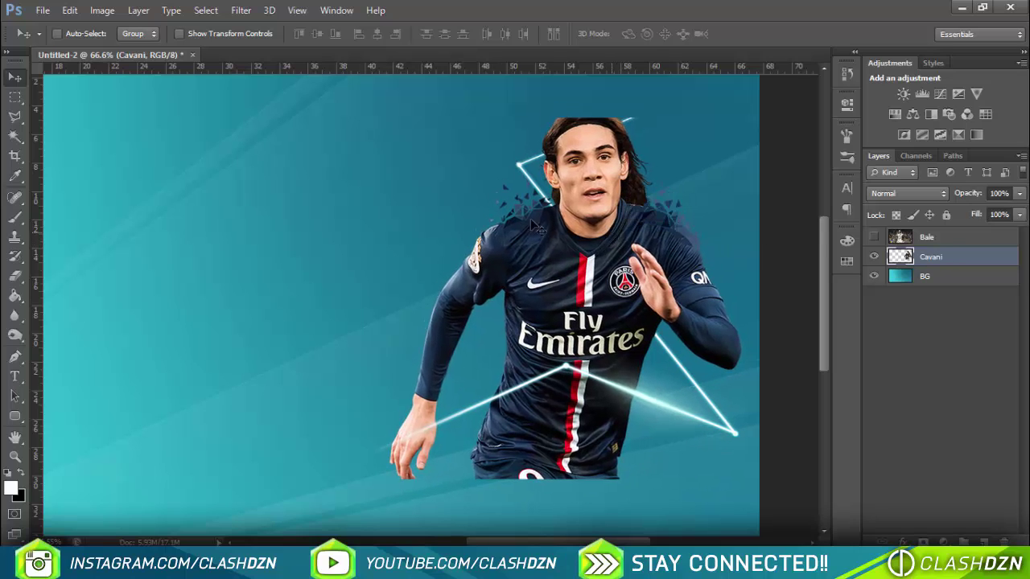
{"action": "left_click", "coordinate": [18, 357]}
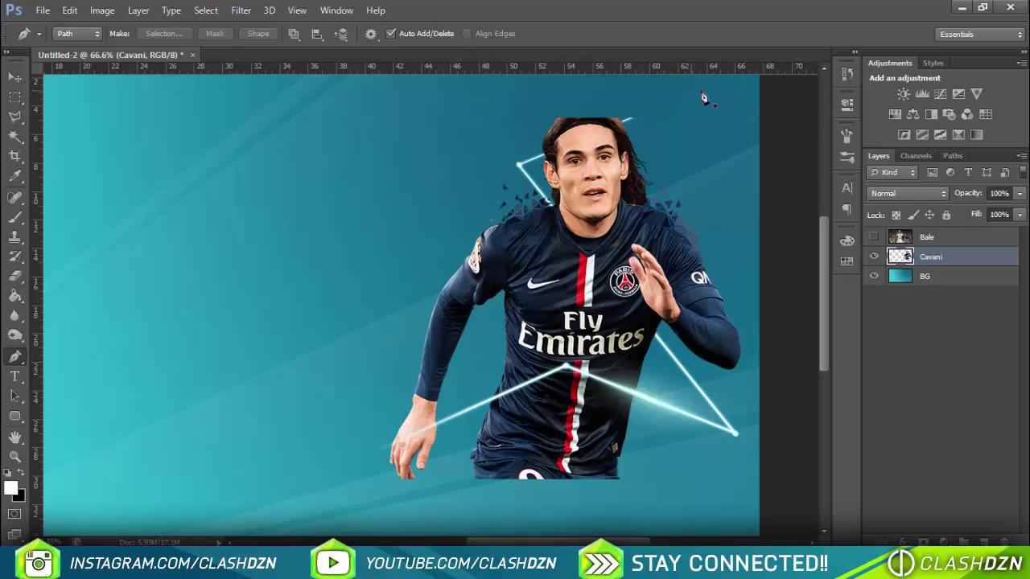
Step: Draw a five-anchor zigzag path from the top edge down to the lower-left of the canvas
{"action": "left_click", "coordinate": [722, 76]}
{"action": "left_click", "coordinate": [519, 164]}
{"action": "left_click", "coordinate": [733, 433]}
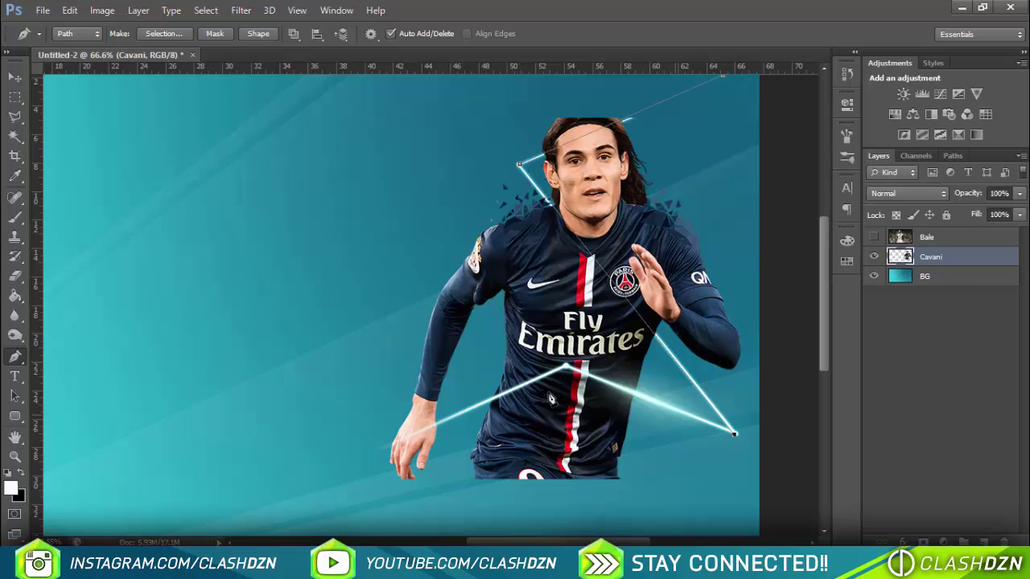
{"action": "left_click", "coordinate": [568, 368]}
{"action": "left_click", "coordinate": [278, 493]}
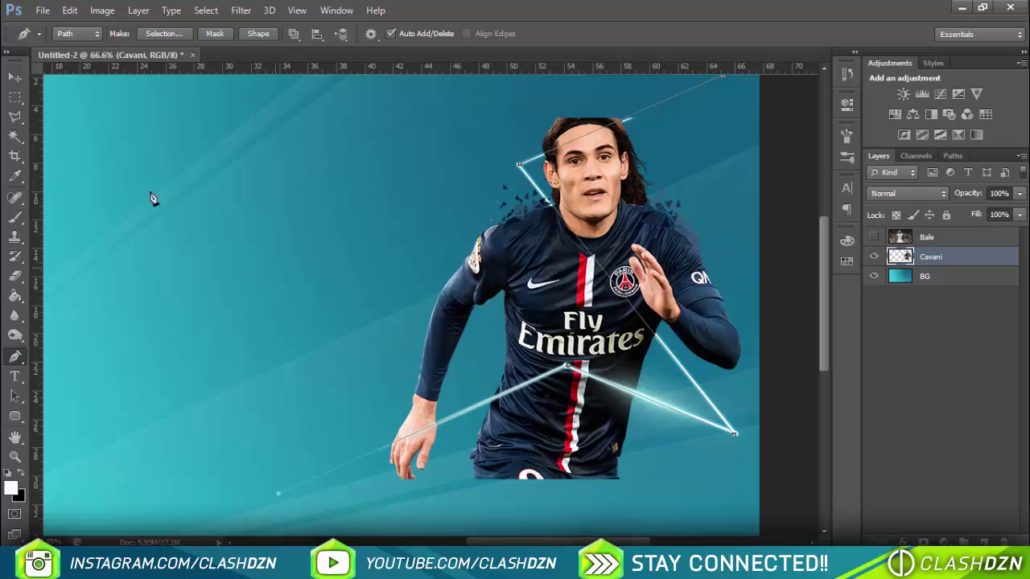
Step: Try test strokes with the Brush, undoing each and shrinking the brush size
{"action": "left_click", "coordinate": [15, 217]}
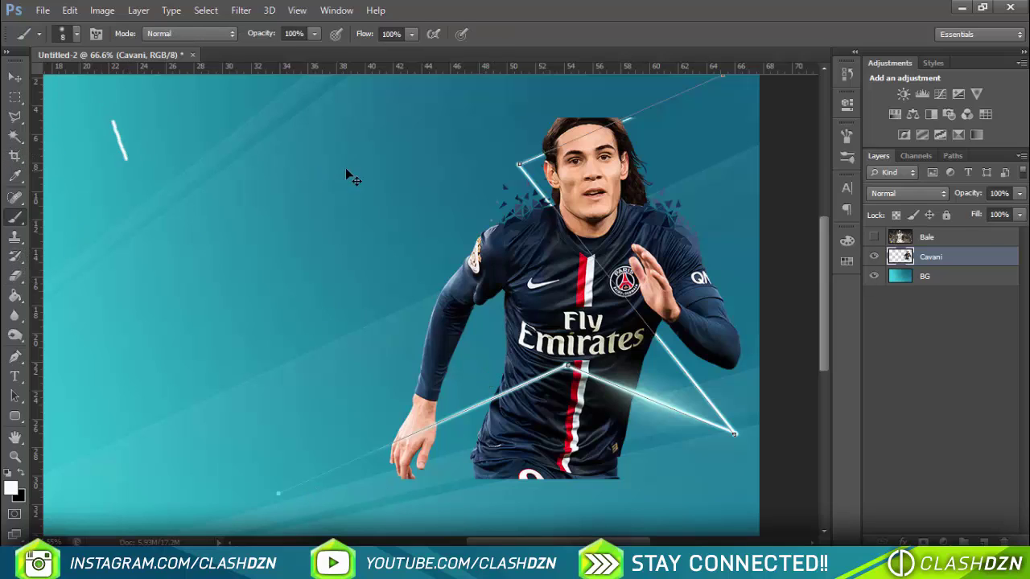
{"action": "key", "text": "ctrl+z"}
{"action": "left_click_drag", "start_coordinate": [391, 126], "coordinate": [341, 173]}
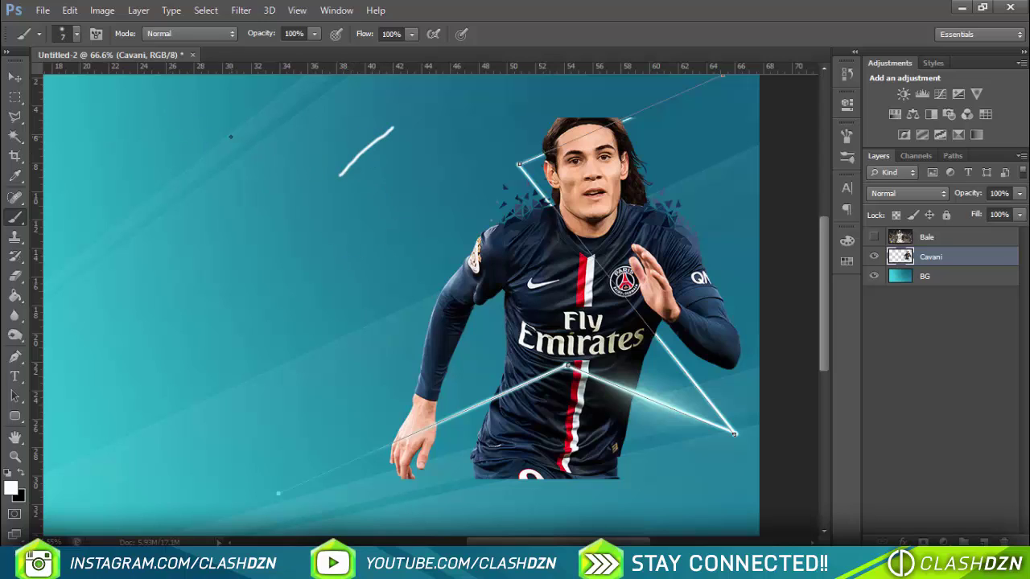
{"action": "key", "text": "ctrl+z"}
{"action": "key", "text": "bracketleft"}
{"action": "left_click_drag", "start_coordinate": [319, 113], "coordinate": [278, 157]}
{"action": "key", "text": "ctrl+z"}
Step: Set the 6 px brush to 0% hardness and add an empty Layer 1 above Cavani
{"action": "left_click", "coordinate": [77, 35]}
{"action": "left_click", "coordinate": [25, 121]}
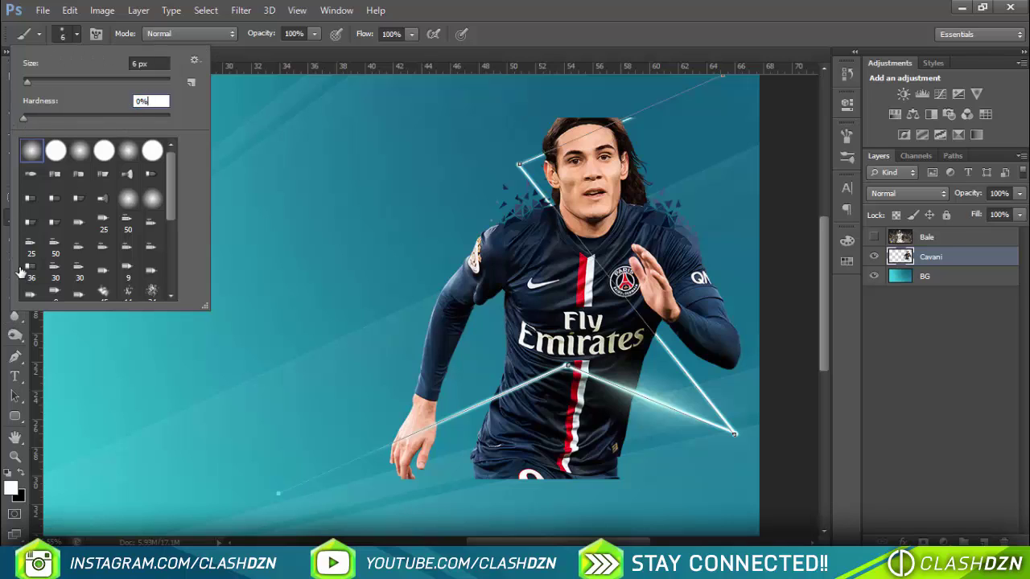
{"action": "left_click", "coordinate": [14, 357]}
{"action": "left_click", "coordinate": [14, 356]}
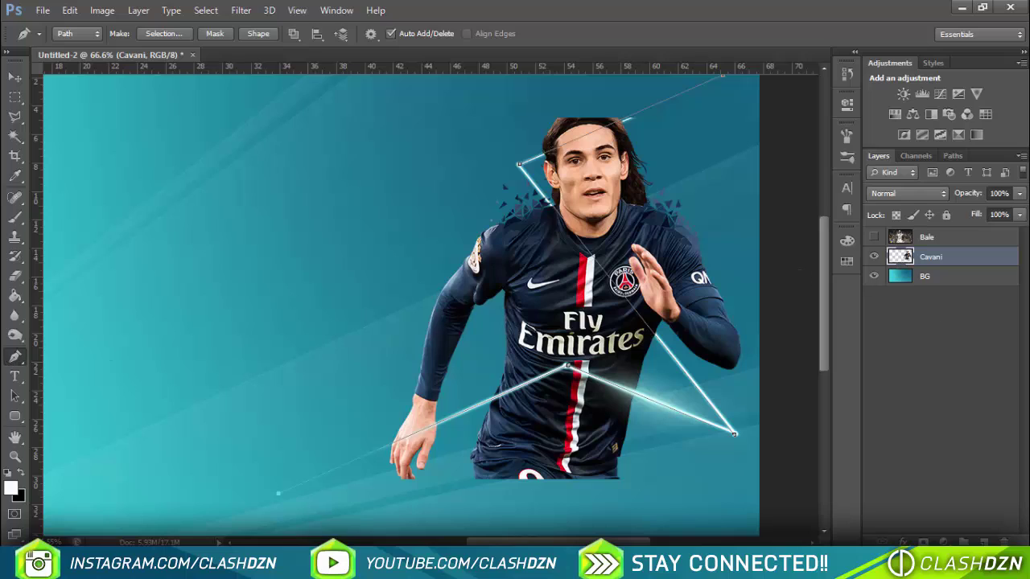
{"action": "left_click", "coordinate": [983, 539]}
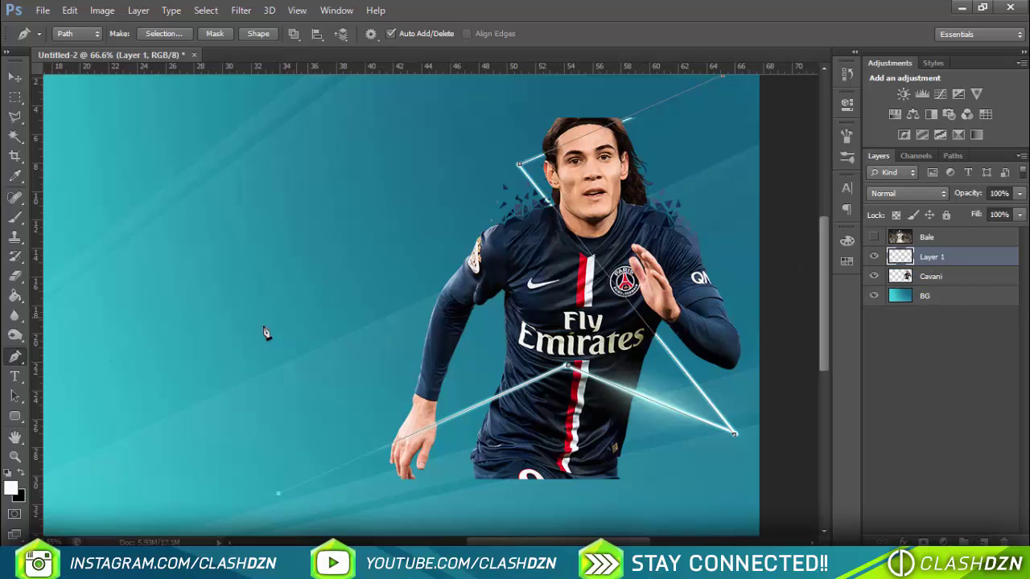
Step: Stroke the zigzag path with the Brush tool on Layer 1, leaving a thin white line
{"action": "right_click", "coordinate": [585, 269]}
{"action": "left_click", "coordinate": [629, 308]}
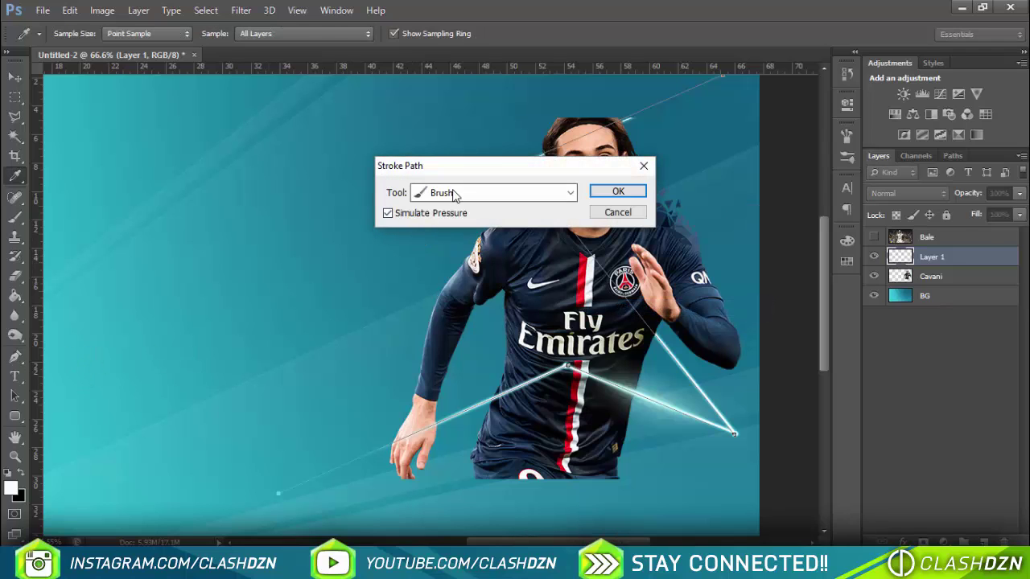
{"action": "left_click", "coordinate": [473, 195]}
{"action": "left_click", "coordinate": [471, 191]}
{"action": "left_click", "coordinate": [619, 191]}
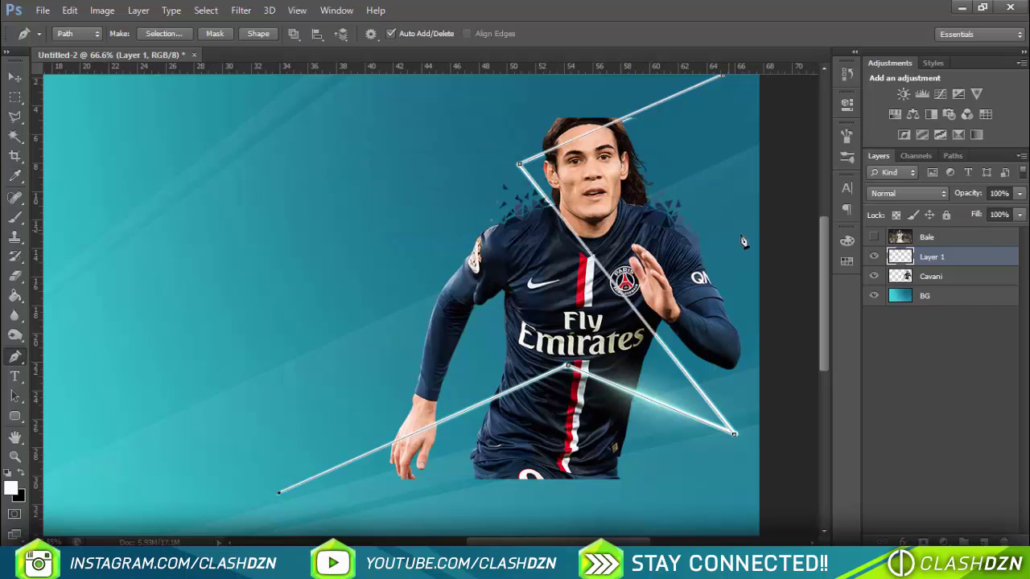
{"action": "key", "text": "Escape"}
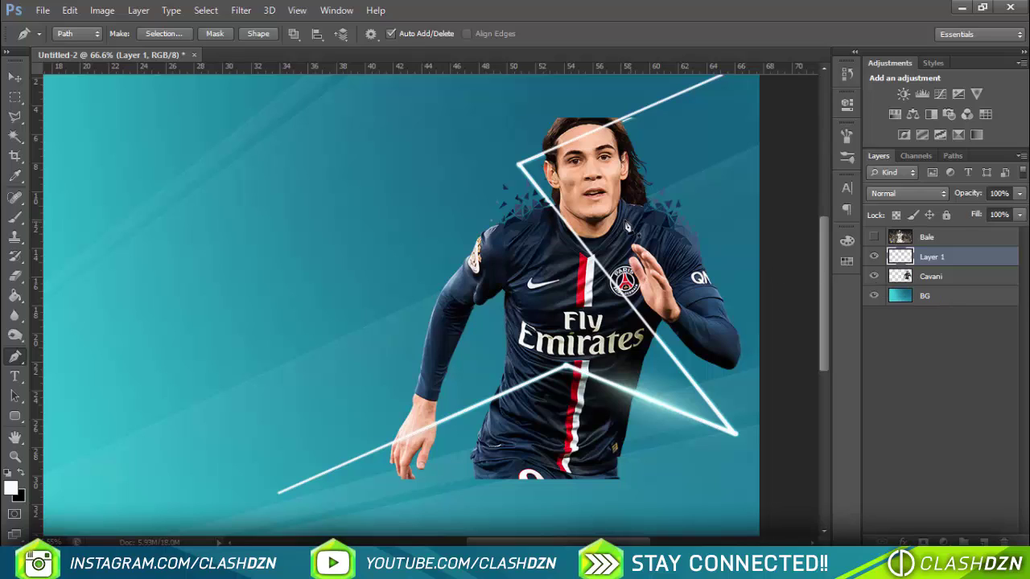
{"action": "left_click", "coordinate": [13, 78]}
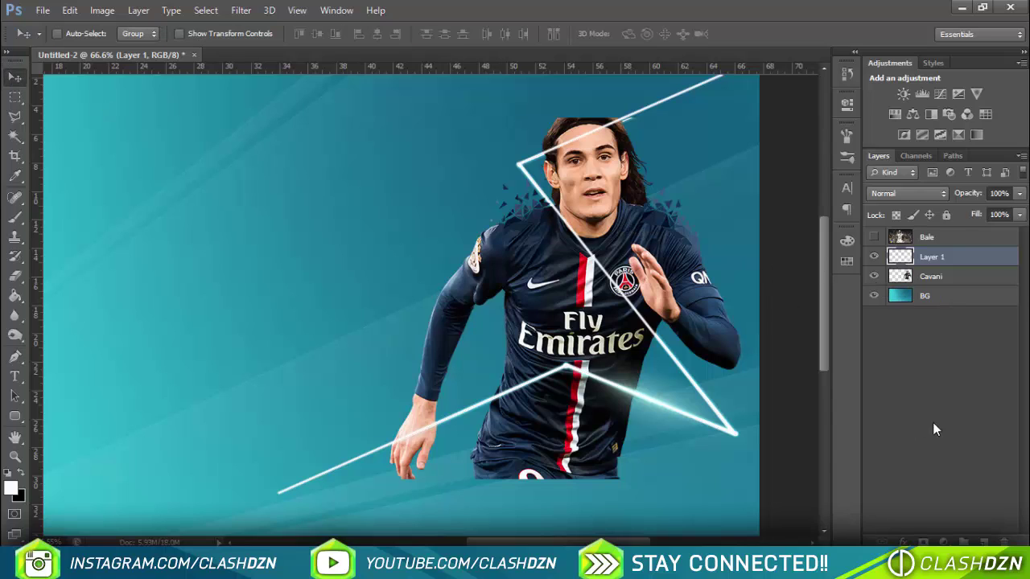
Step: Hide Cavani and fade the line's top-right tip with an 800 px, 0% hardness eraser
{"action": "left_click", "coordinate": [938, 278]}
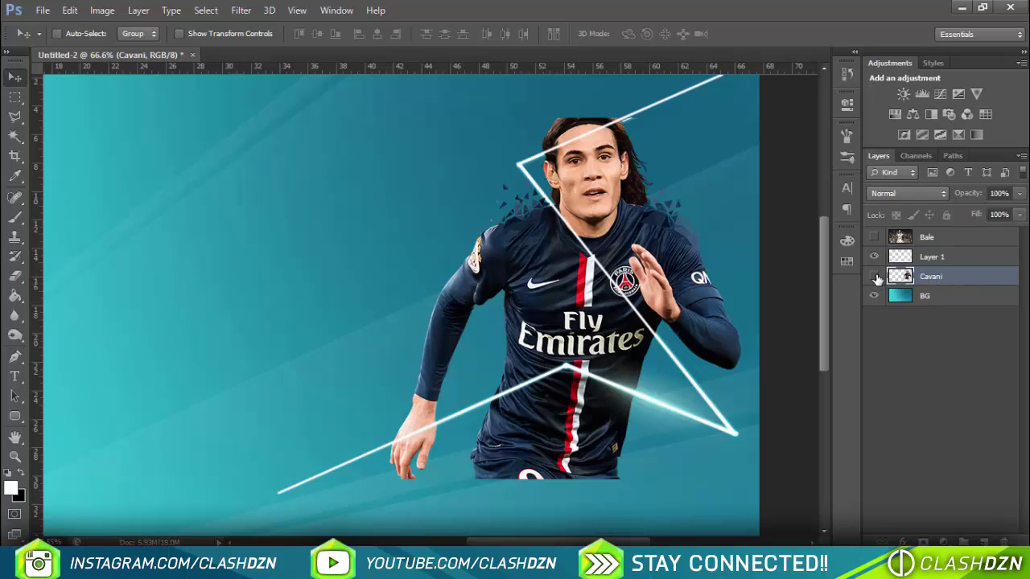
{"action": "left_click", "coordinate": [875, 277]}
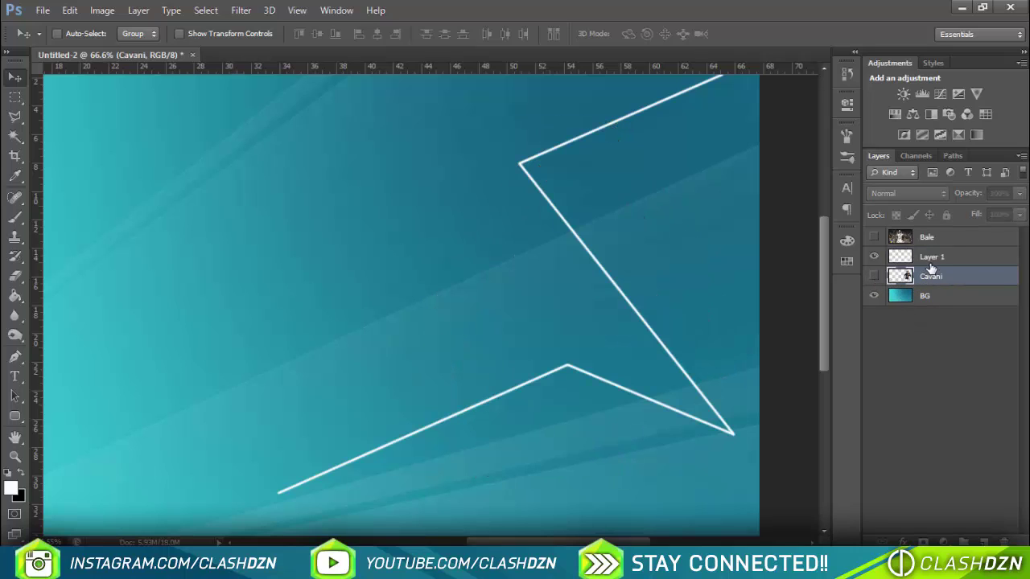
{"action": "left_click", "coordinate": [932, 259]}
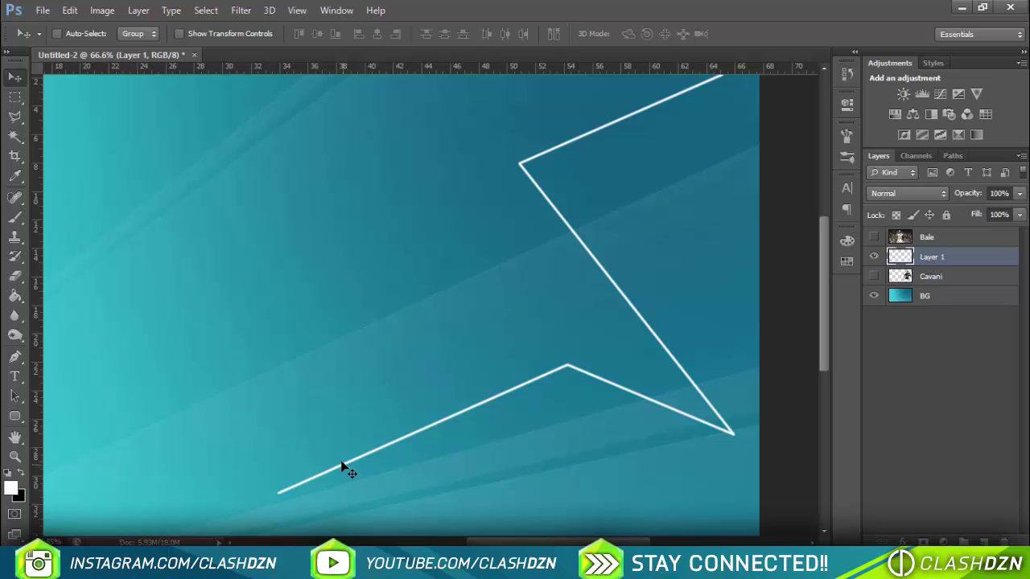
{"action": "key", "text": "e"}
{"action": "key", "text": "bracketright"}
{"action": "key", "text": "bracketright"}
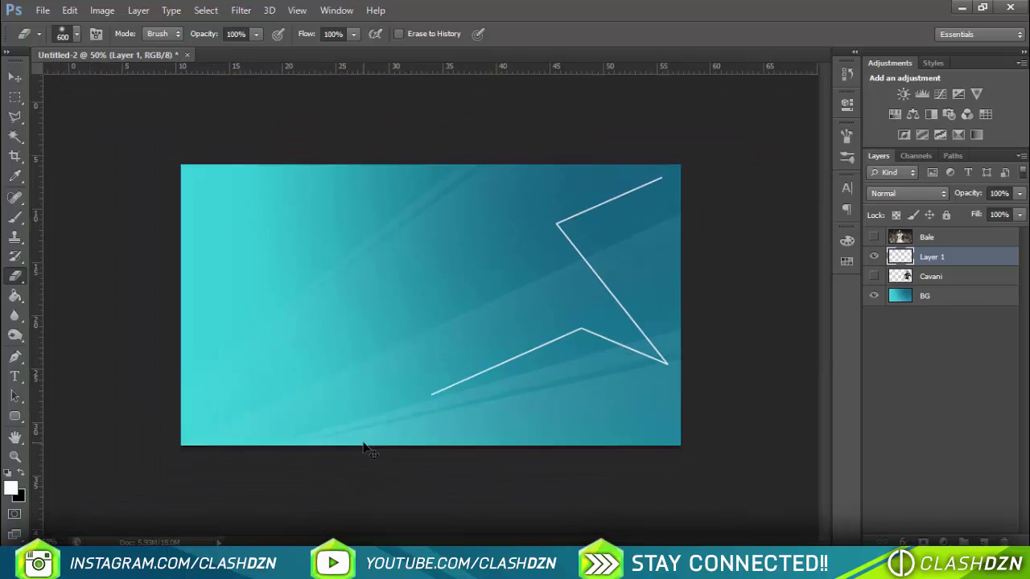
{"action": "key", "text": "bracketright"}
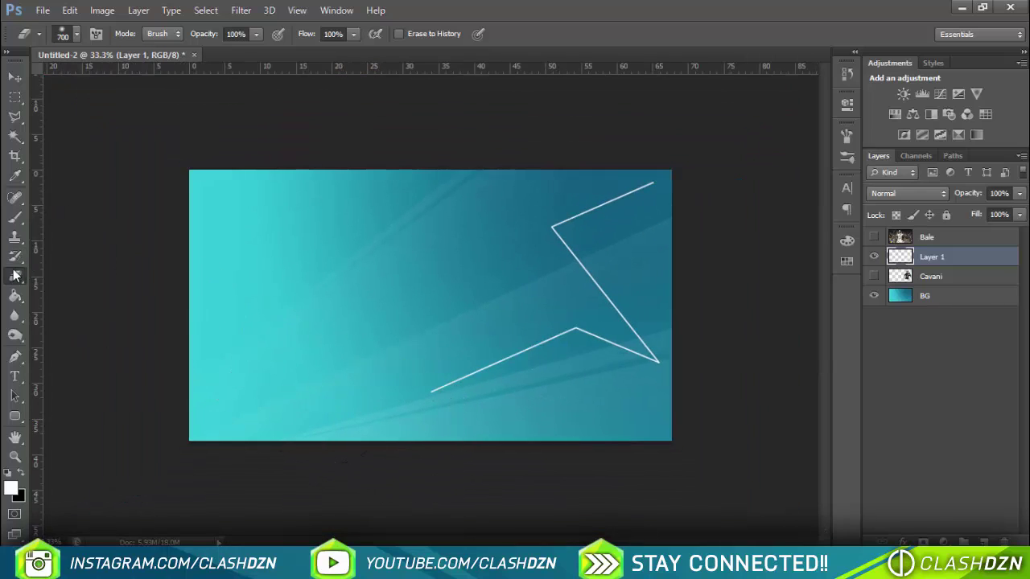
{"action": "left_click", "coordinate": [77, 34]}
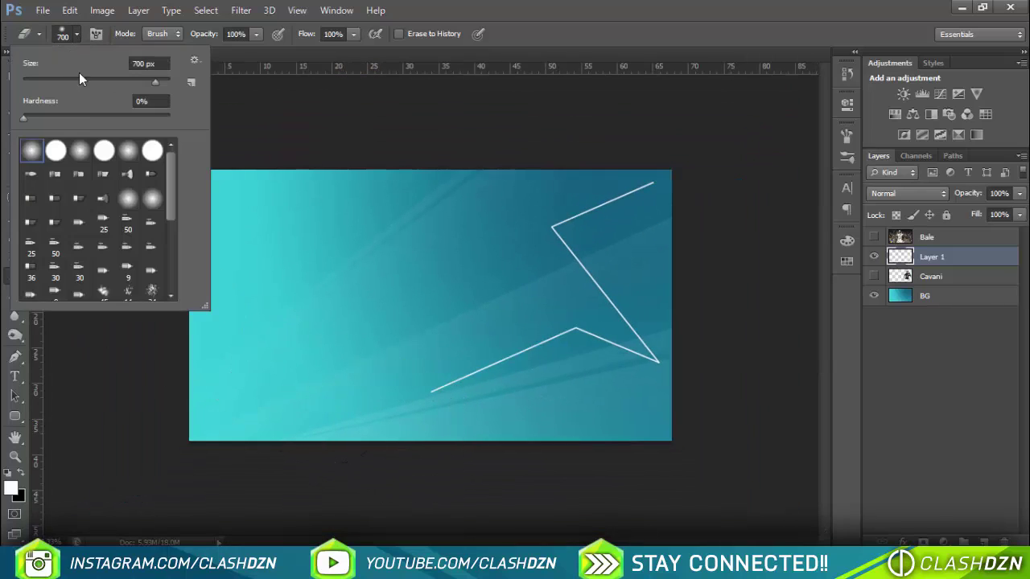
{"action": "left_click", "coordinate": [22, 120]}
{"action": "left_click", "coordinate": [296, 121]}
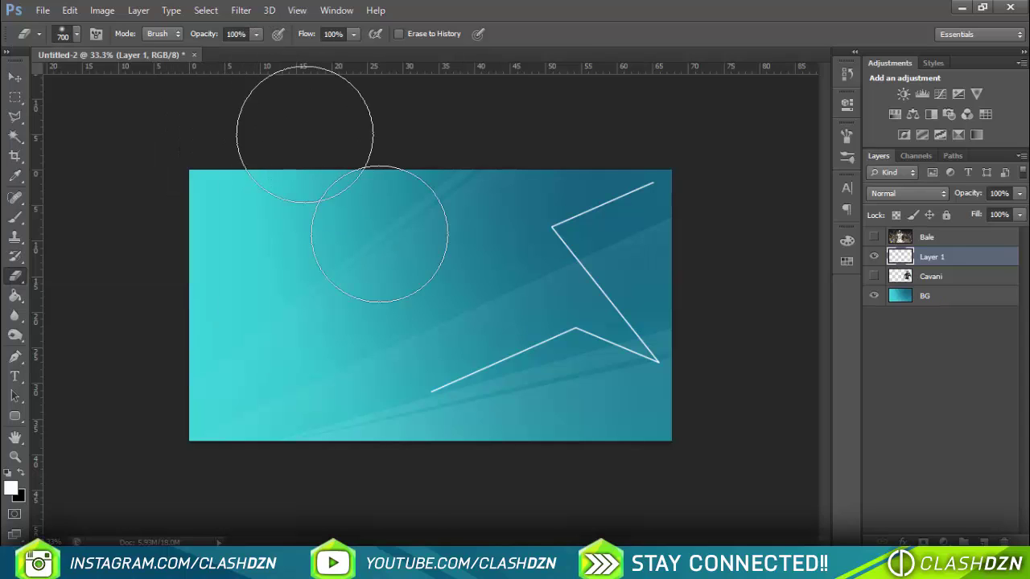
{"action": "key", "text": "bracketright"}
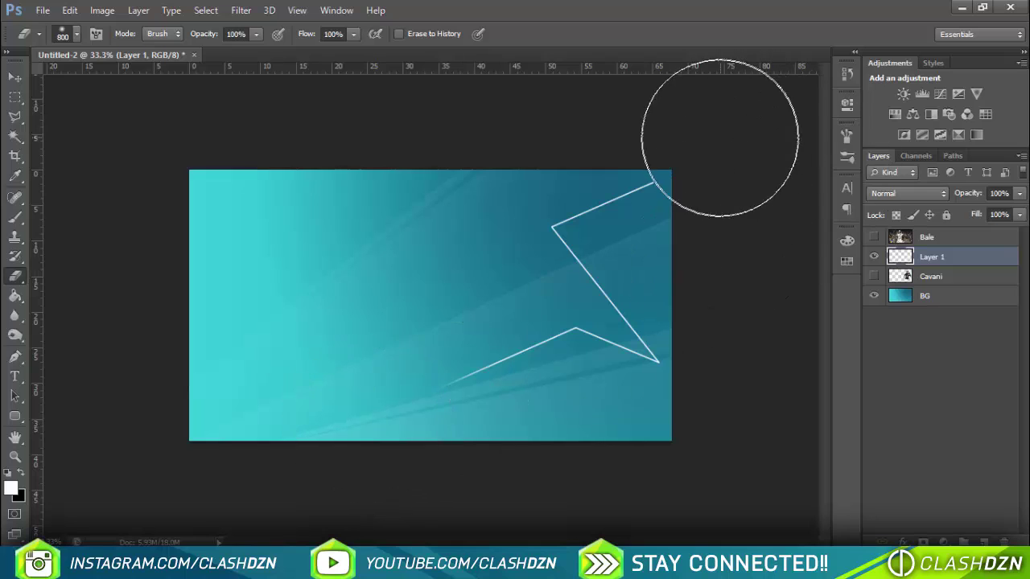
{"action": "left_click", "coordinate": [716, 143]}
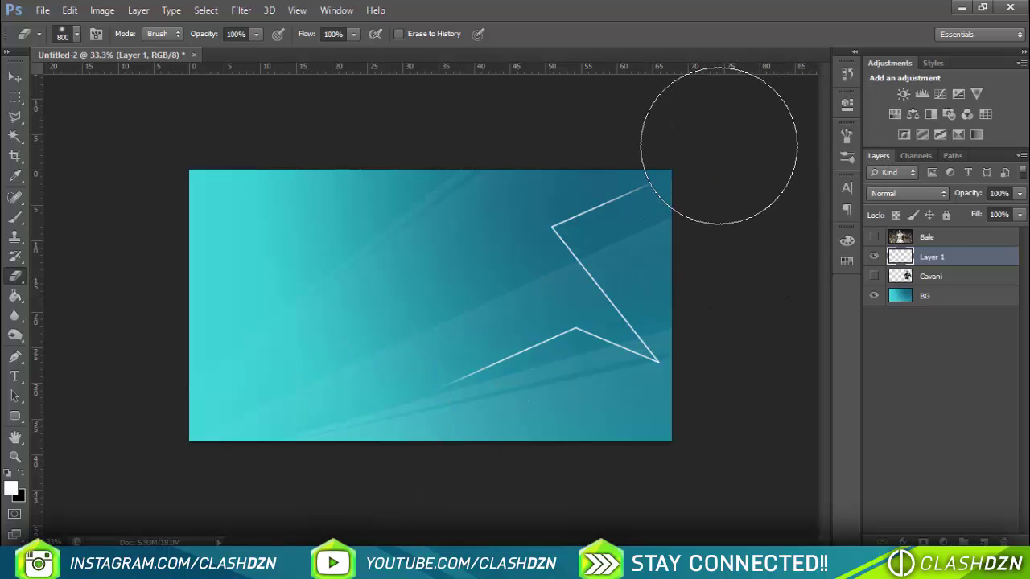
Step: Preview the white line against the Cavani cutout, then hide Cavani again and pick the Brush
{"action": "left_click", "coordinate": [15, 76]}
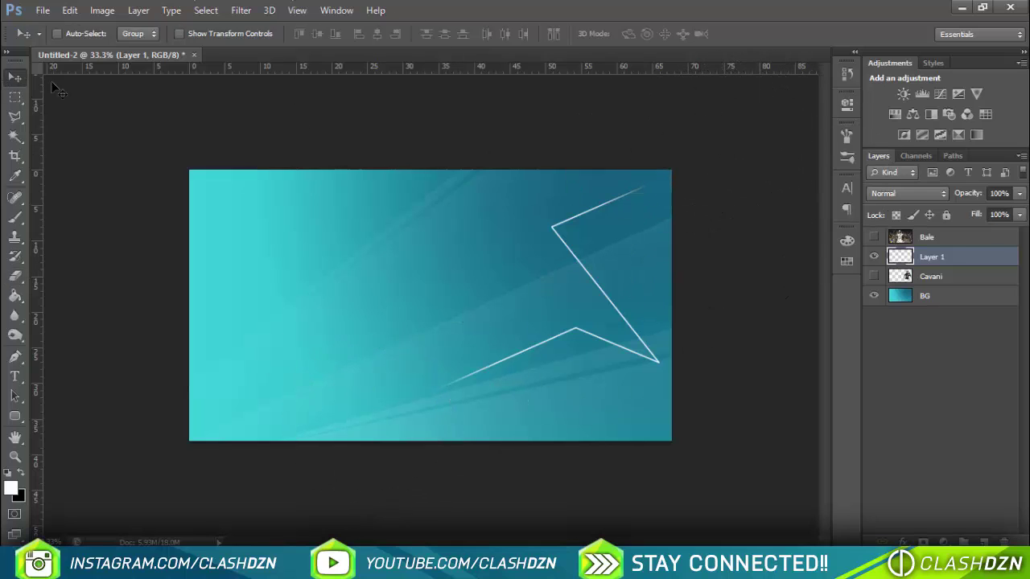
{"action": "scroll", "coordinate": [639, 262], "scroll_direction": "up", "scroll_amount": 5}
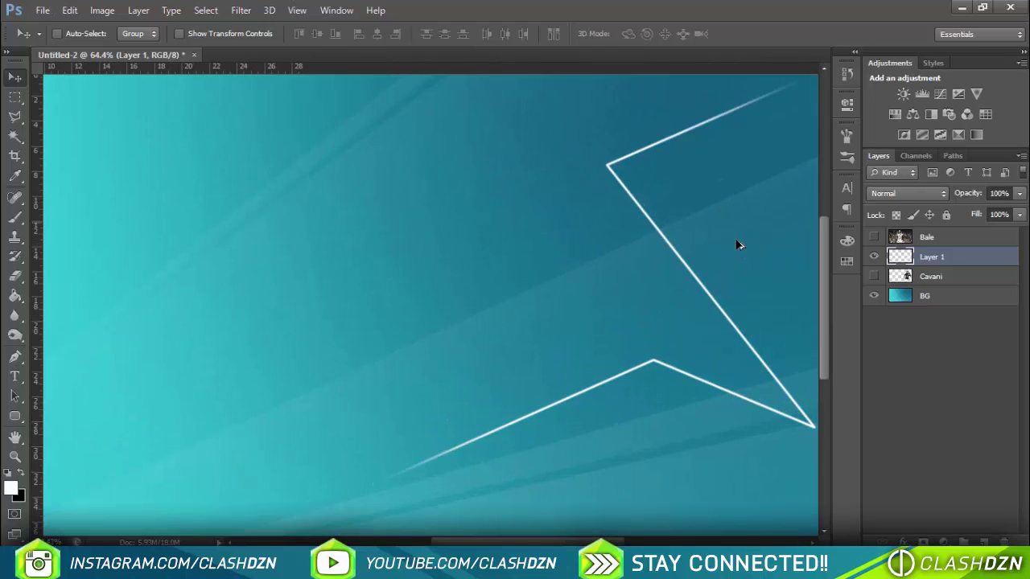
{"action": "scroll", "coordinate": [732, 238], "scroll_direction": "up", "scroll_amount": 2}
{"action": "left_click", "coordinate": [874, 275]}
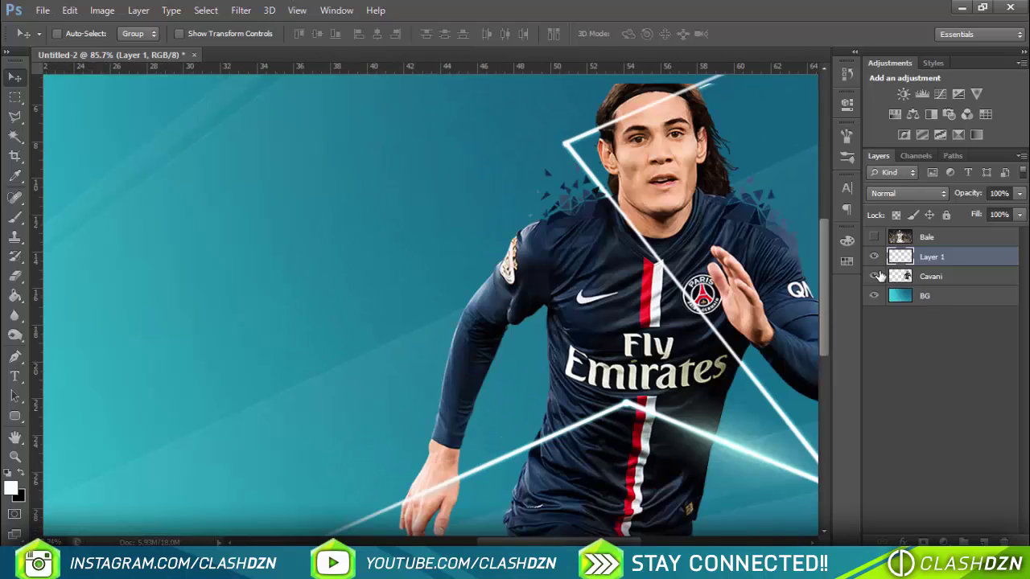
{"action": "left_click", "coordinate": [874, 256]}
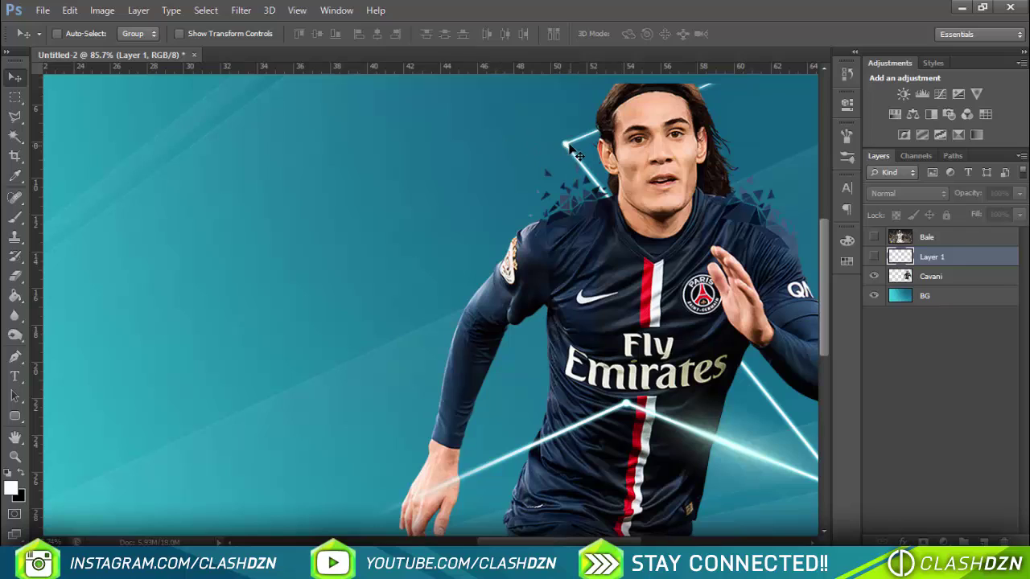
{"action": "left_click", "coordinate": [875, 276]}
{"action": "left_click", "coordinate": [874, 257]}
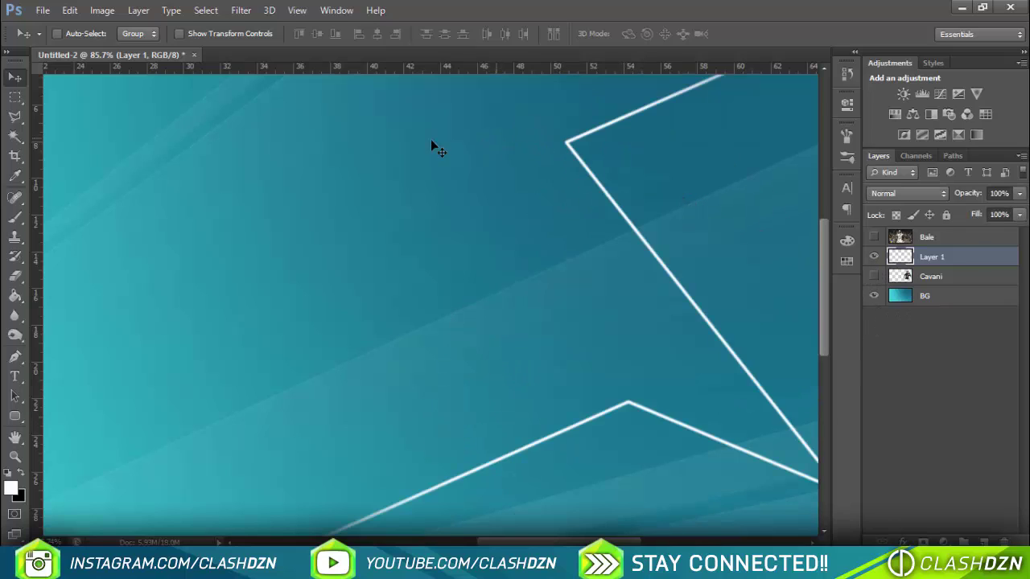
{"action": "left_click", "coordinate": [14, 220]}
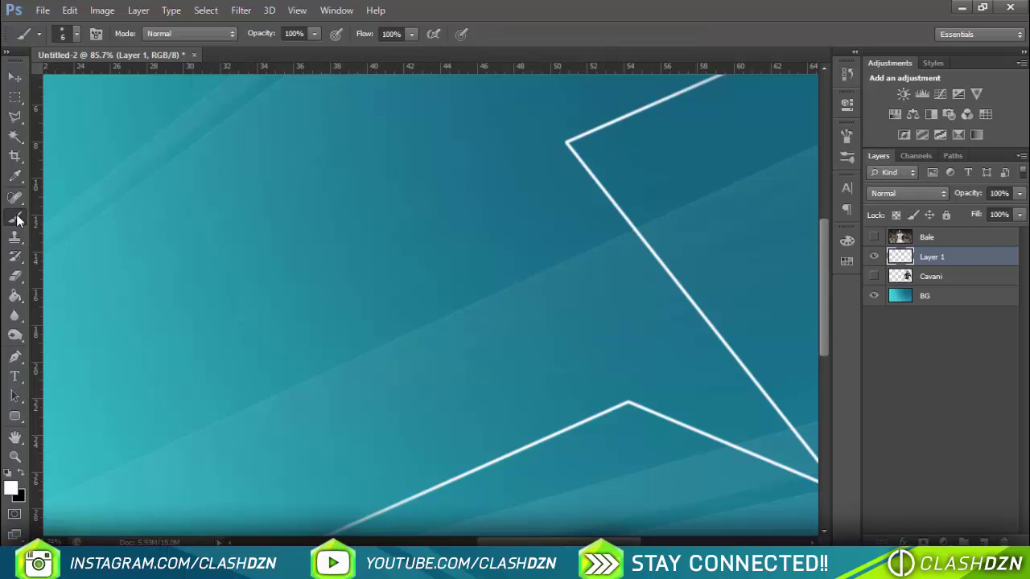
{"action": "left_click", "coordinate": [76, 34]}
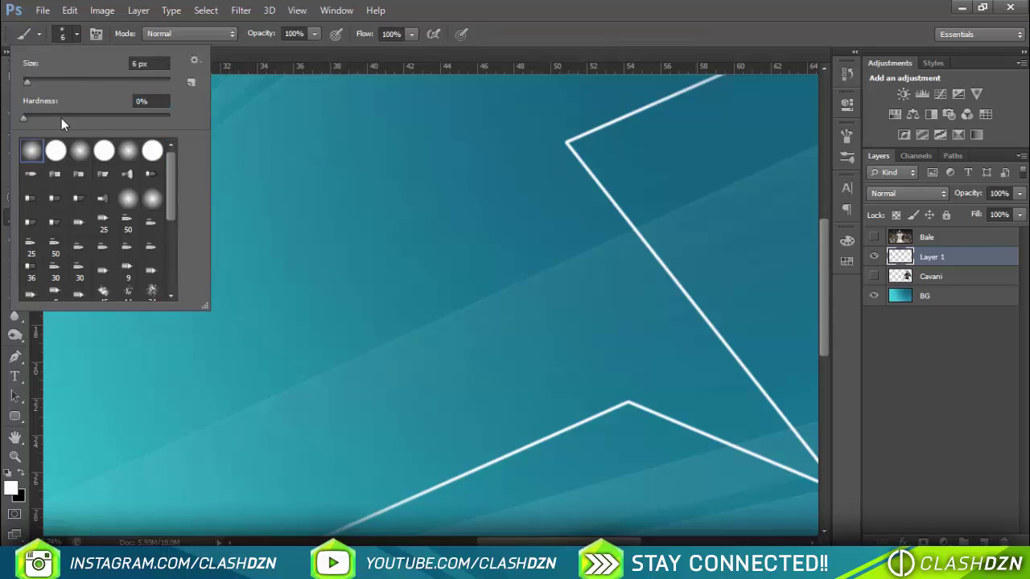
Step: Raise the brush hardness to 95% and pan around the zigzag line's corner joints
{"action": "left_click_drag", "start_coordinate": [32, 115], "coordinate": [166, 118]}
{"action": "key", "text": "Return"}
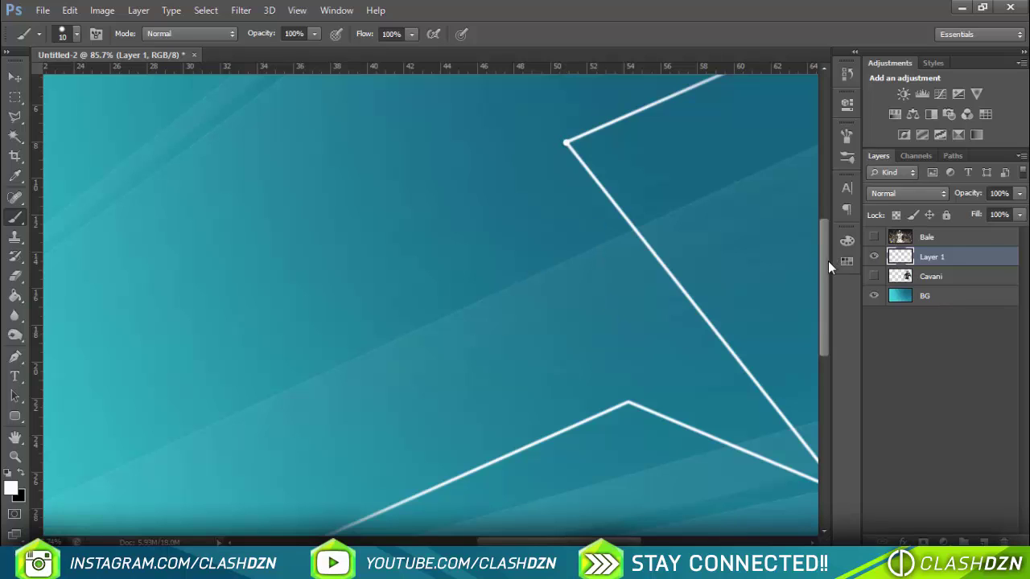
{"action": "scroll", "coordinate": [829, 261], "scroll_direction": "down", "scroll_amount": 3}
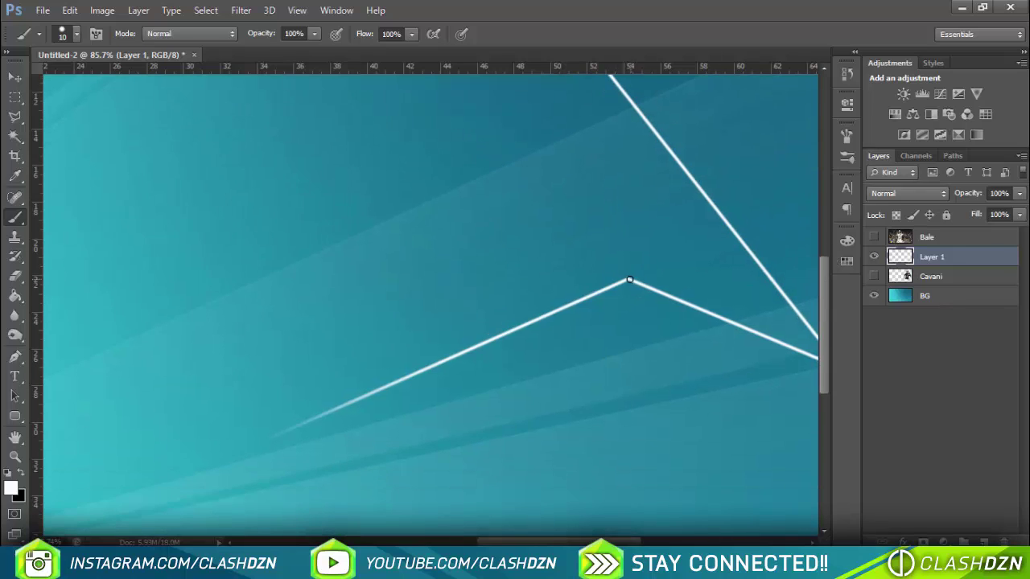
{"action": "scroll", "coordinate": [677, 419], "scroll_direction": "right", "scroll_amount": 3}
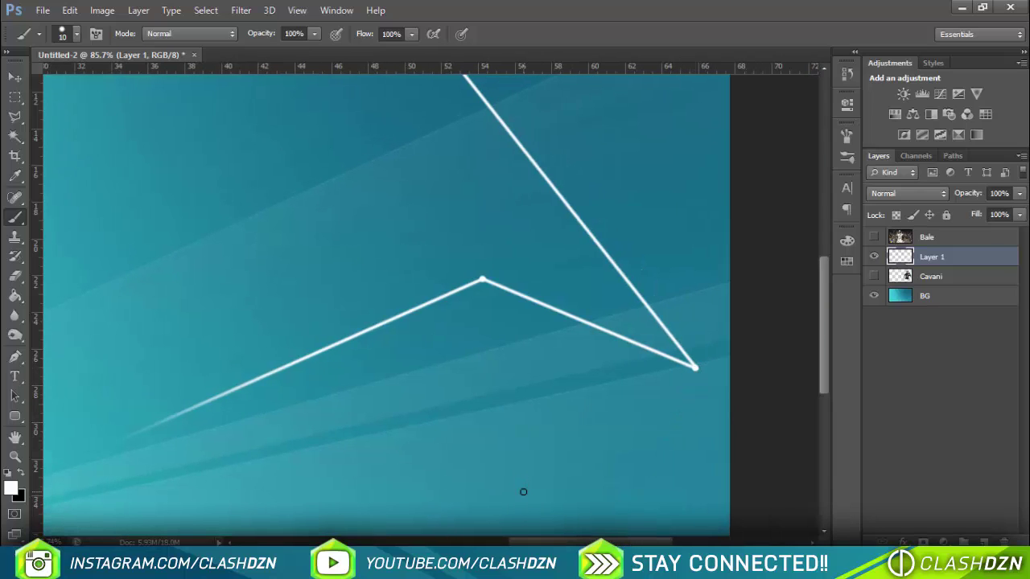
{"action": "scroll", "coordinate": [522, 491], "scroll_direction": "down", "scroll_amount": 3}
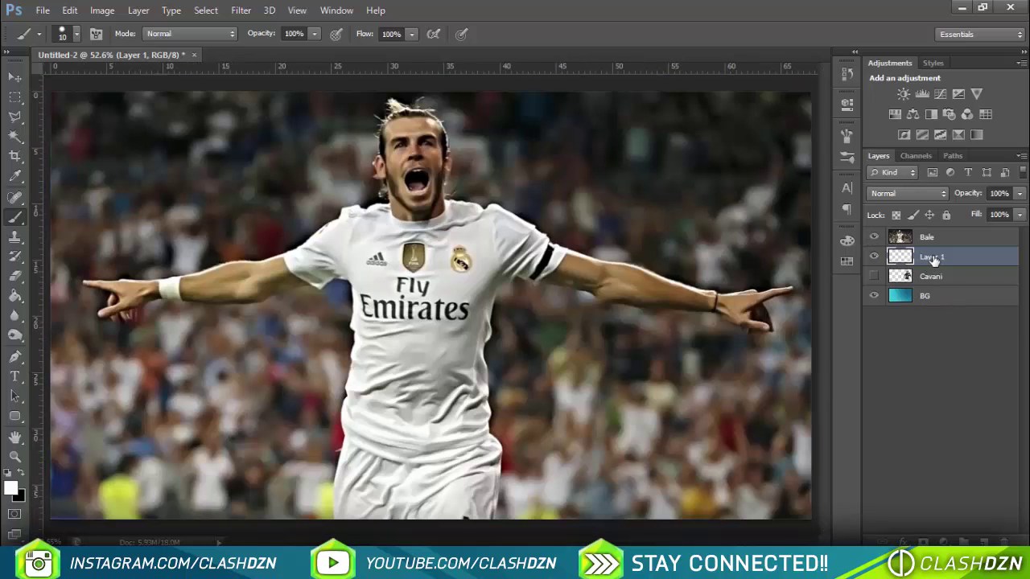
Step: Move Layer 1 above the Bale photo, shift the lines left, and rename it Lazer
{"action": "double_click", "coordinate": [935, 257]}
{"action": "key", "text": "Return"}
{"action": "mouse_move", "coordinate": [941, 257]}
{"action": "left_mouse_down"}
{"action": "mouse_move", "coordinate": [966, 250]}
{"action": "mouse_move", "coordinate": [966, 232]}
{"action": "left_mouse_up"}
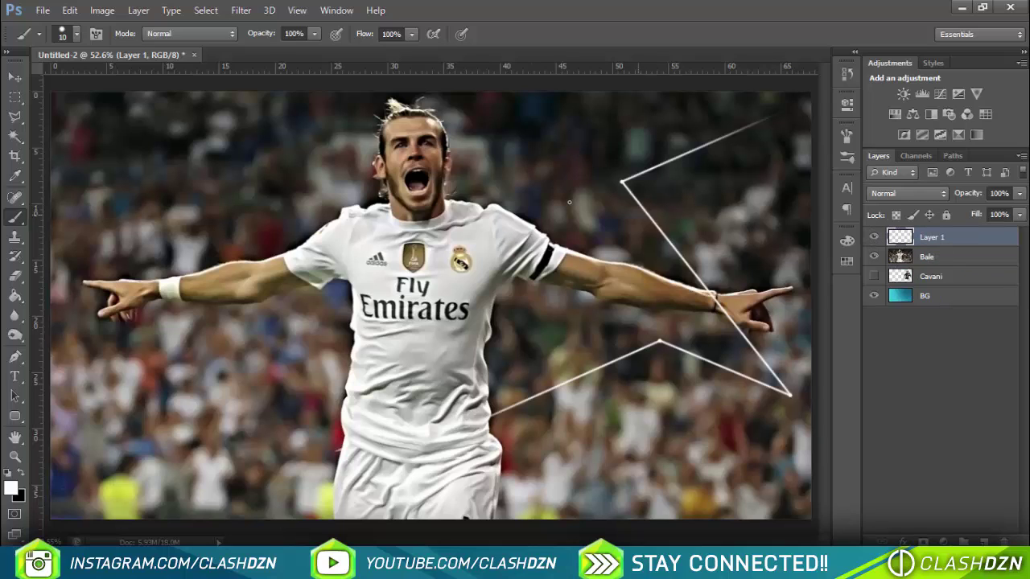
{"action": "left_click", "coordinate": [15, 76]}
{"action": "left_click_drag", "start_coordinate": [711, 287], "coordinate": [652, 283]}
{"action": "double_click", "coordinate": [930, 239]}
{"action": "type", "text": "Laz"}
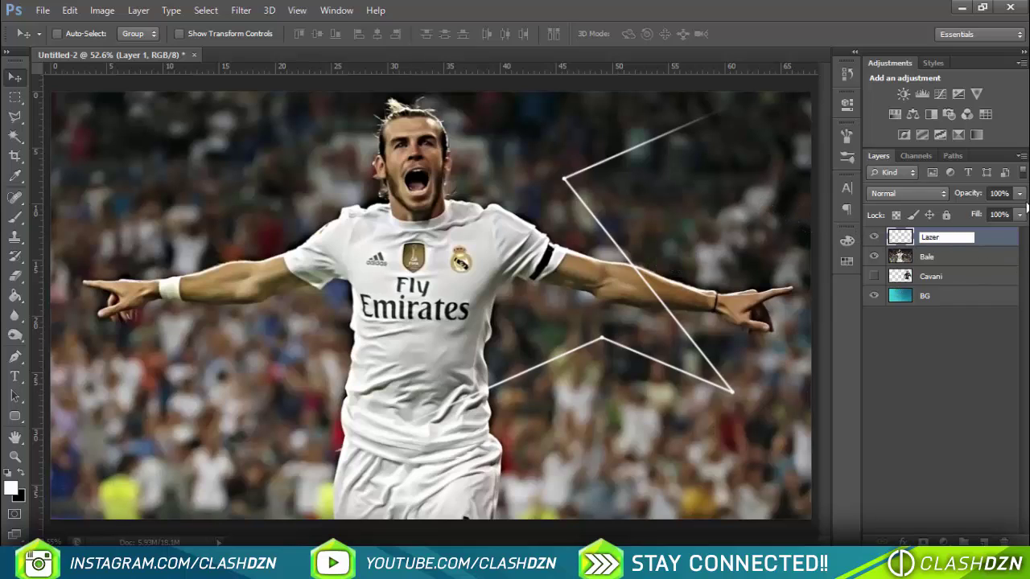
{"action": "type", "text": "er"}
{"action": "key", "text": "Return"}
Step: Scale the lines to about 124% and move them up and left across Bale
{"action": "mouse_move", "coordinate": [655, 197]}
{"action": "left_mouse_down"}
{"action": "mouse_move", "coordinate": [450, 201]}
{"action": "mouse_move", "coordinate": [452, 238]}
{"action": "mouse_move", "coordinate": [563, 233]}
{"action": "left_mouse_up"}
{"action": "key", "text": "ctrl+t"}
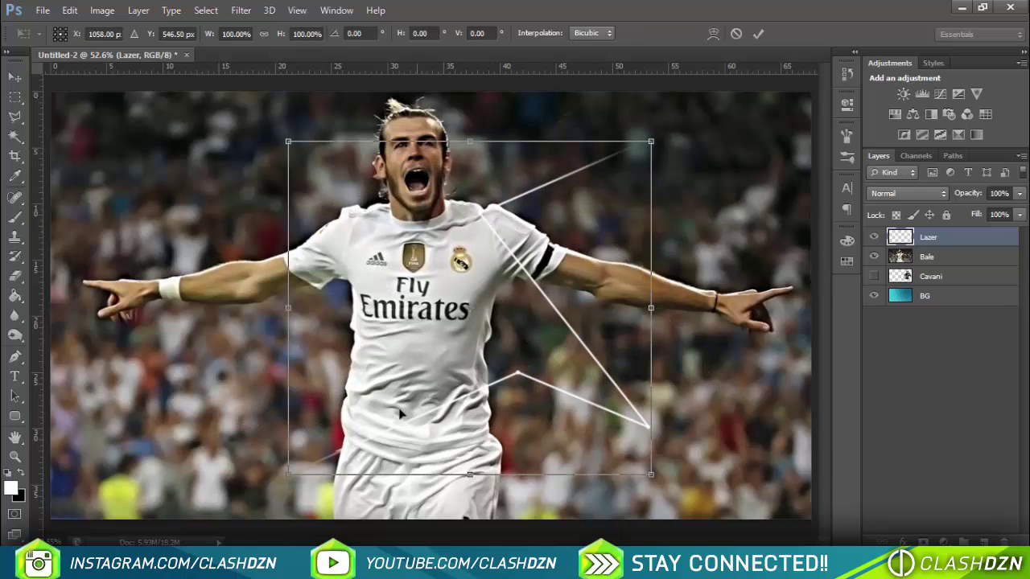
{"action": "left_click_drag", "start_coordinate": [273, 487], "coordinate": [205, 547]}
{"action": "left_click_drag", "start_coordinate": [655, 140], "coordinate": [668, 129]}
{"action": "key", "text": "Return"}
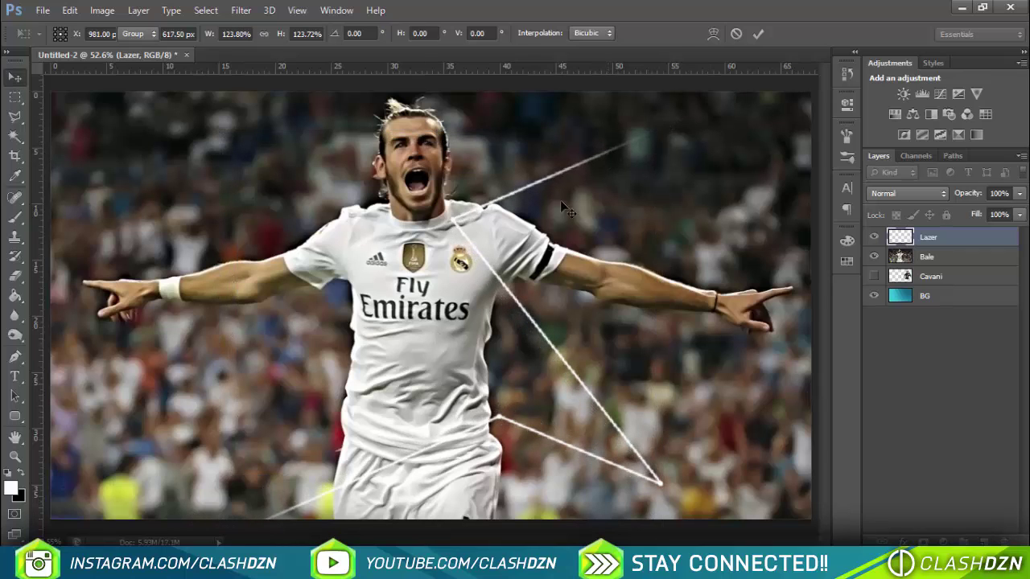
{"action": "mouse_move", "coordinate": [606, 233]}
{"action": "left_mouse_down"}
{"action": "mouse_move", "coordinate": [547, 193]}
{"action": "mouse_move", "coordinate": [522, 190]}
{"action": "mouse_move", "coordinate": [518, 205]}
{"action": "mouse_move", "coordinate": [564, 211]}
{"action": "left_mouse_up"}
Step: Enlarge the lines another 111% toward the bottom-left, nudge them, and open Lazer's Layer Style
{"action": "key", "text": "ctrl+minus"}
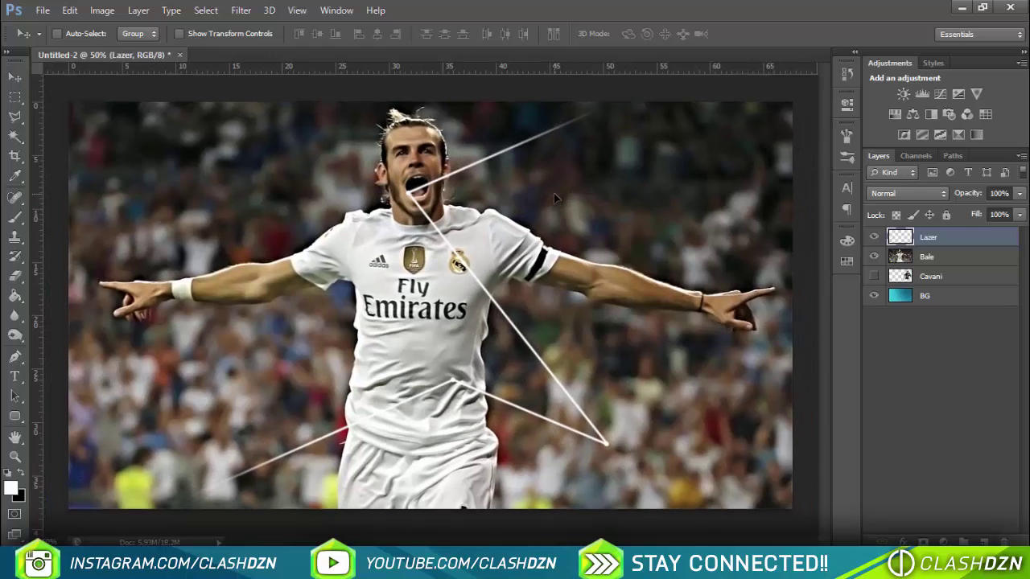
{"action": "key", "text": "ctrl+t"}
{"action": "key", "text": "ctrl+minus"}
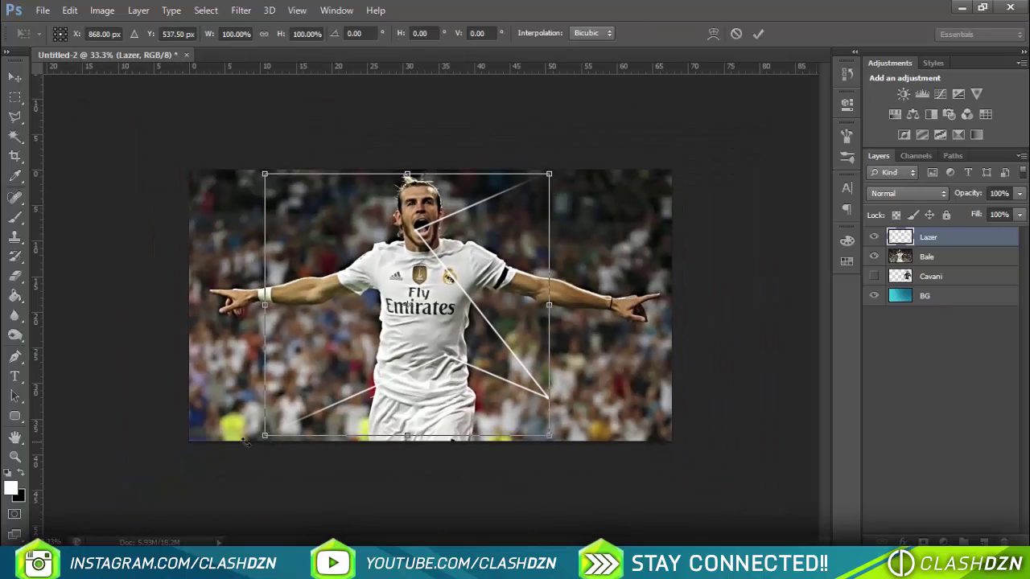
{"action": "left_click_drag", "start_coordinate": [270, 438], "coordinate": [232, 464]}
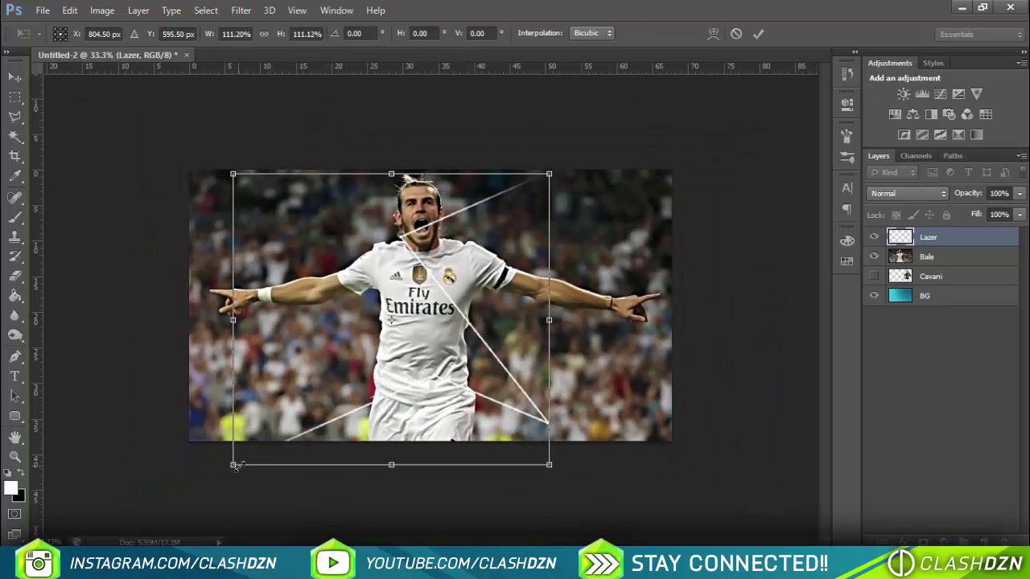
{"action": "double_click", "coordinate": [385, 365]}
{"action": "mouse_move", "coordinate": [481, 377]}
{"action": "left_mouse_down"}
{"action": "mouse_move", "coordinate": [475, 367]}
{"action": "mouse_move", "coordinate": [472, 378]}
{"action": "left_mouse_up"}
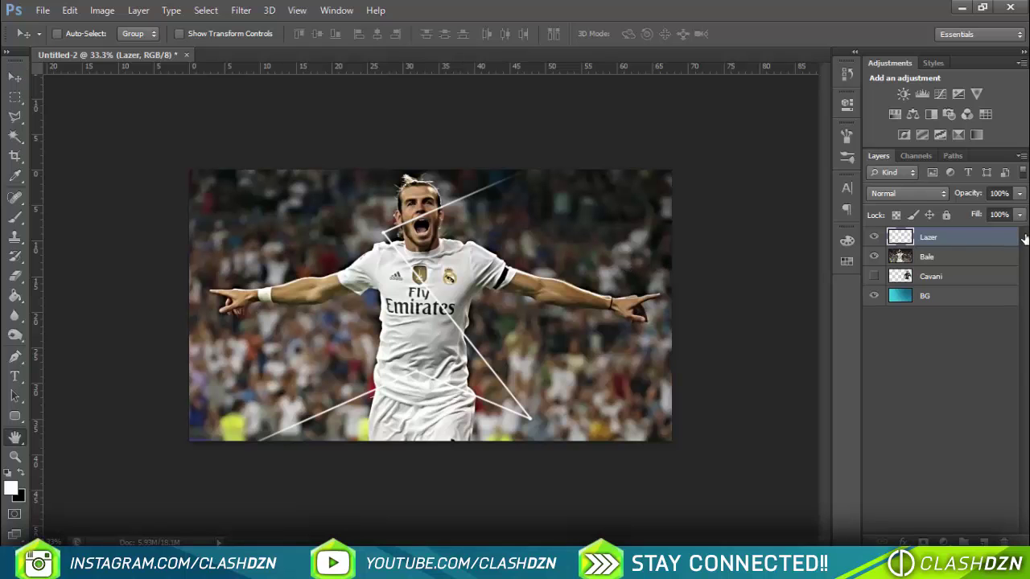
{"action": "double_click", "coordinate": [1015, 237]}
{"action": "left_click_drag", "start_coordinate": [763, 28], "coordinate": [571, 49]}
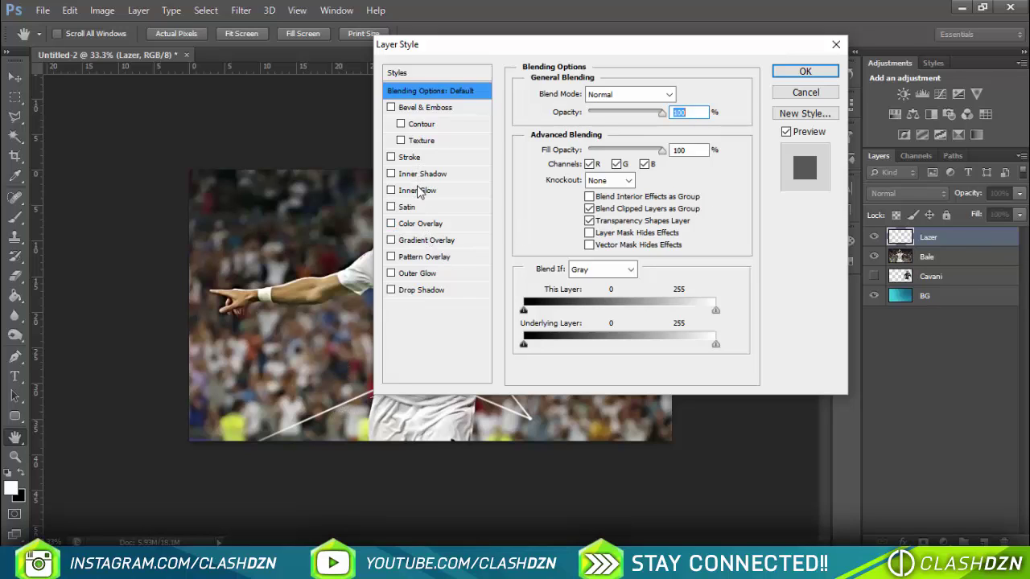
Step: Enable Outer Glow on Lazer and set its size to 10 px
{"action": "left_click", "coordinate": [413, 275]}
{"action": "left_click_drag", "start_coordinate": [643, 45], "coordinate": [754, 67]}
{"action": "scroll", "coordinate": [351, 409], "scroll_direction": "up", "scroll_amount": 5}
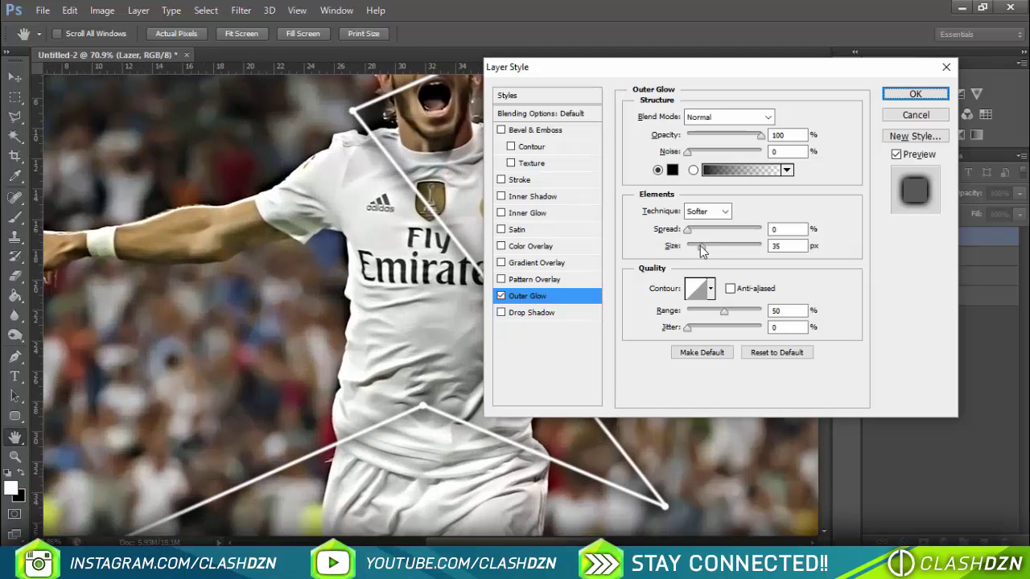
{"action": "left_click_drag", "start_coordinate": [700, 251], "coordinate": [677, 253]}
{"action": "type", "text": "10"}
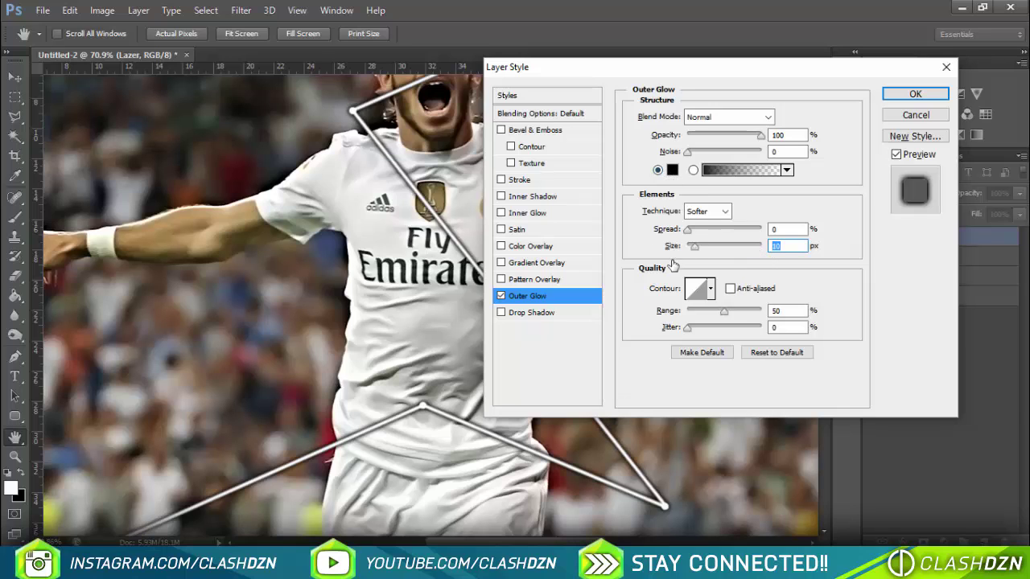
Step: Set the glow colour to light blue #91dfff, opacity 75%, size 13 px, and apply
{"action": "left_click", "coordinate": [672, 170]}
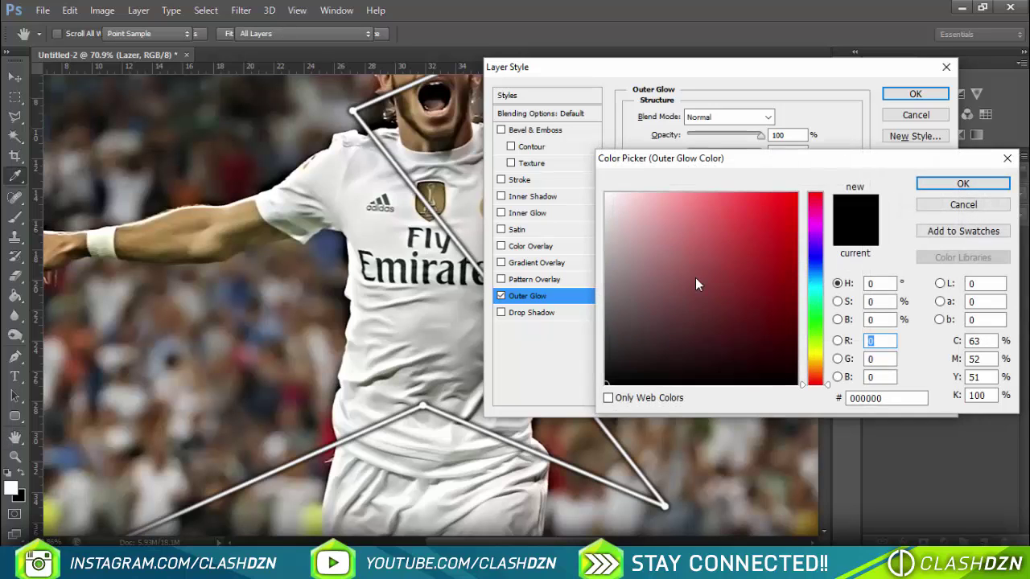
{"action": "left_click", "coordinate": [819, 279]}
{"action": "left_click", "coordinate": [696, 194]}
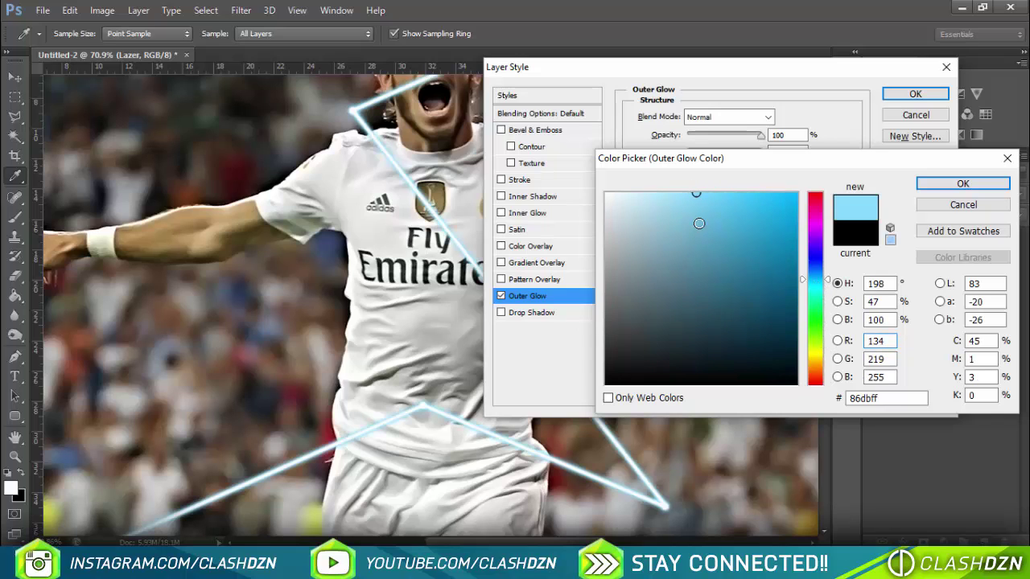
{"action": "left_click", "coordinate": [686, 193]}
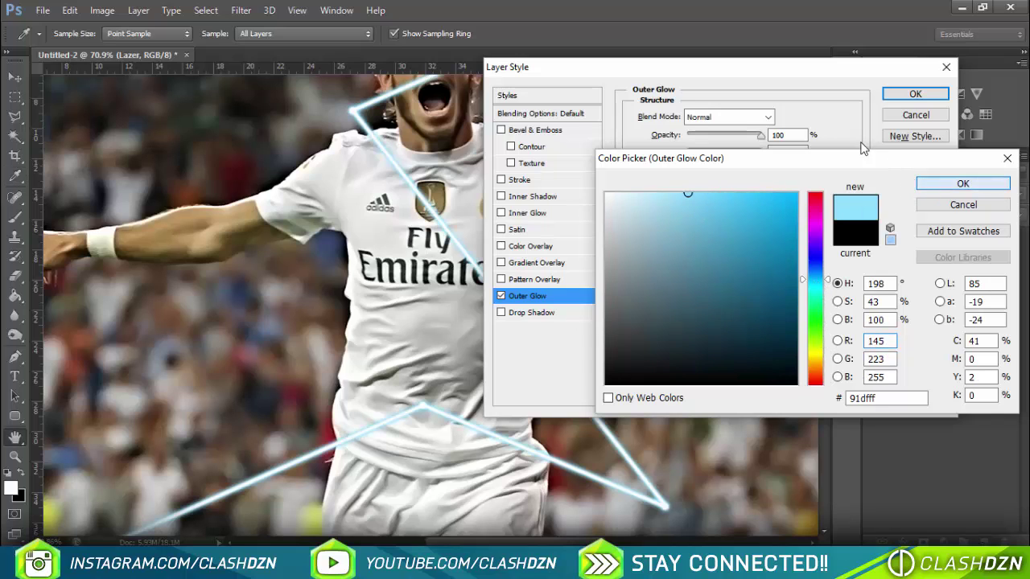
{"action": "left_click", "coordinate": [921, 185]}
{"action": "type", "text": "75"}
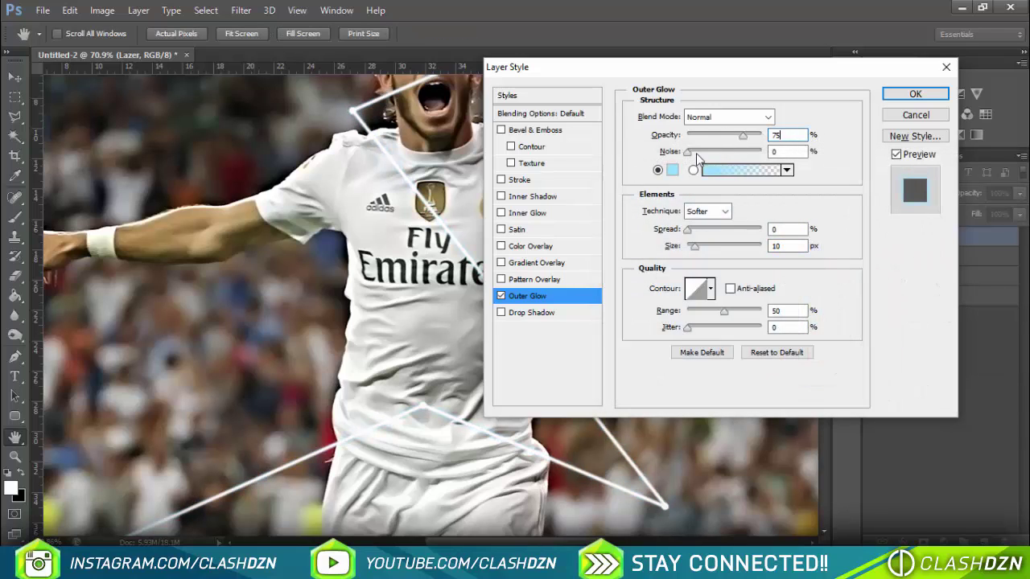
{"action": "left_click_drag", "start_coordinate": [695, 246], "coordinate": [698, 246]}
{"action": "left_click", "coordinate": [914, 94]}
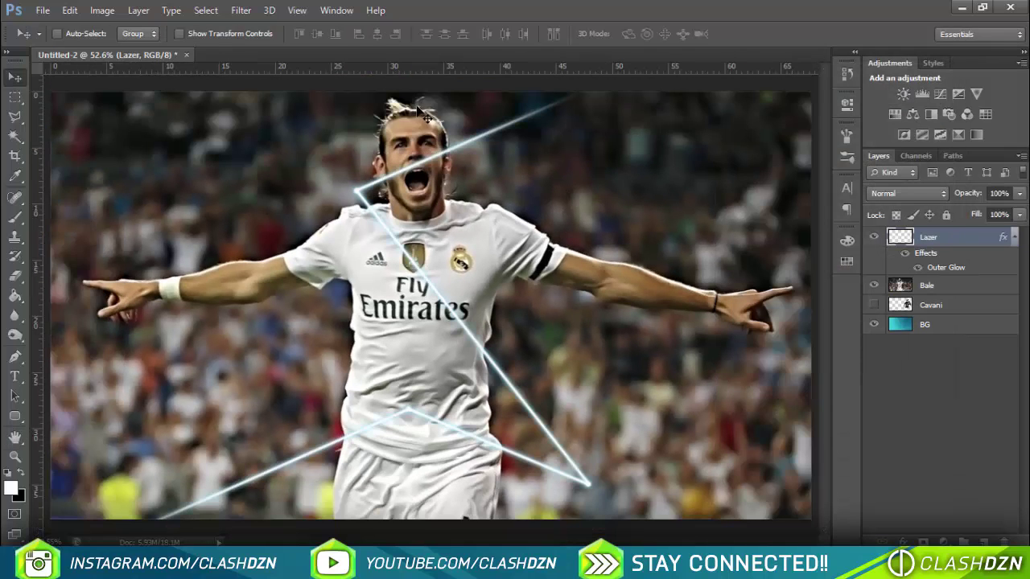
Step: Erase the Lazer line across Bale's face with a 100%-hardness eraser shrunk to 50 px
{"action": "left_click", "coordinate": [14, 276]}
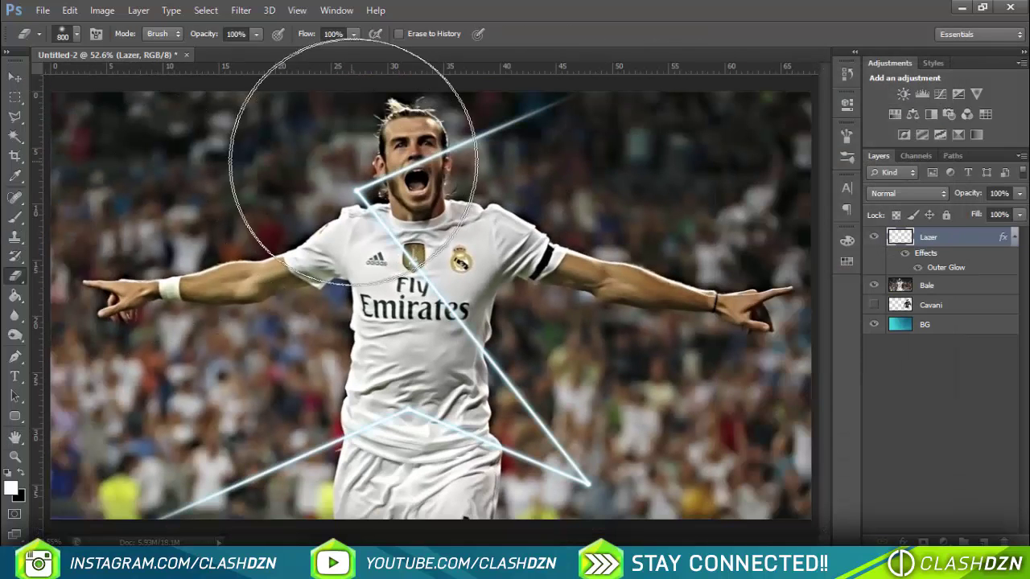
{"action": "key", "text": "bracketleft"}
{"action": "key", "text": "bracketleft"}
{"action": "key", "text": "bracketleft"}
{"action": "key", "text": "bracketleft"}
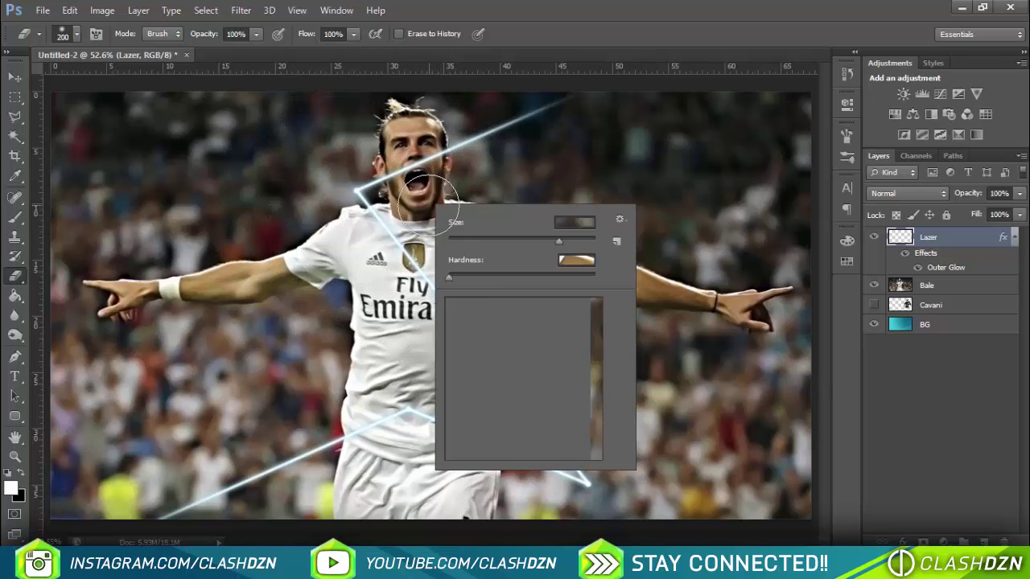
{"action": "right_click", "coordinate": [434, 203]}
{"action": "left_click_drag", "start_coordinate": [449, 274], "coordinate": [473, 277]}
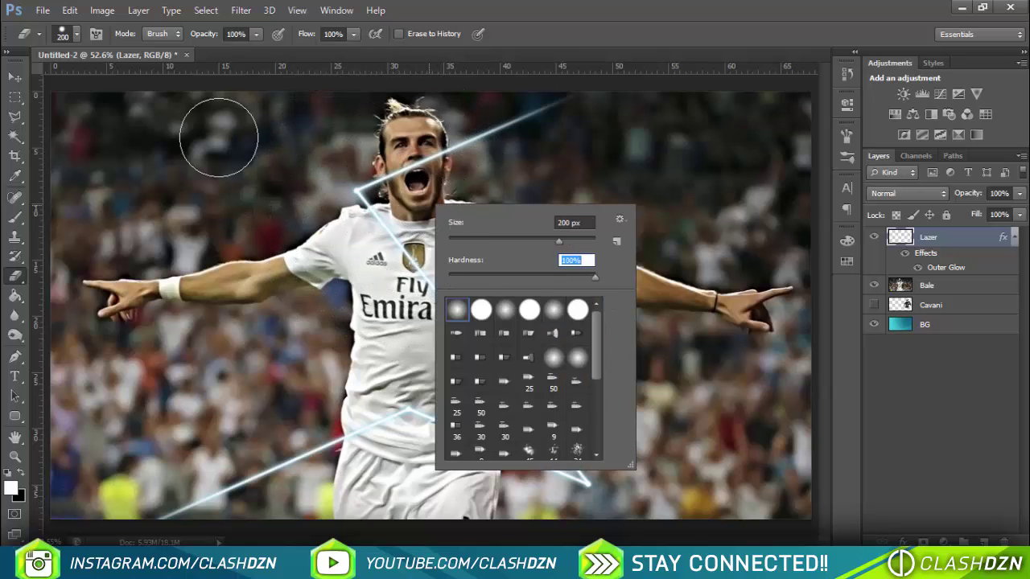
{"action": "left_click", "coordinate": [256, 145]}
{"action": "scroll", "coordinate": [424, 193], "scroll_direction": "up", "scroll_amount": 5}
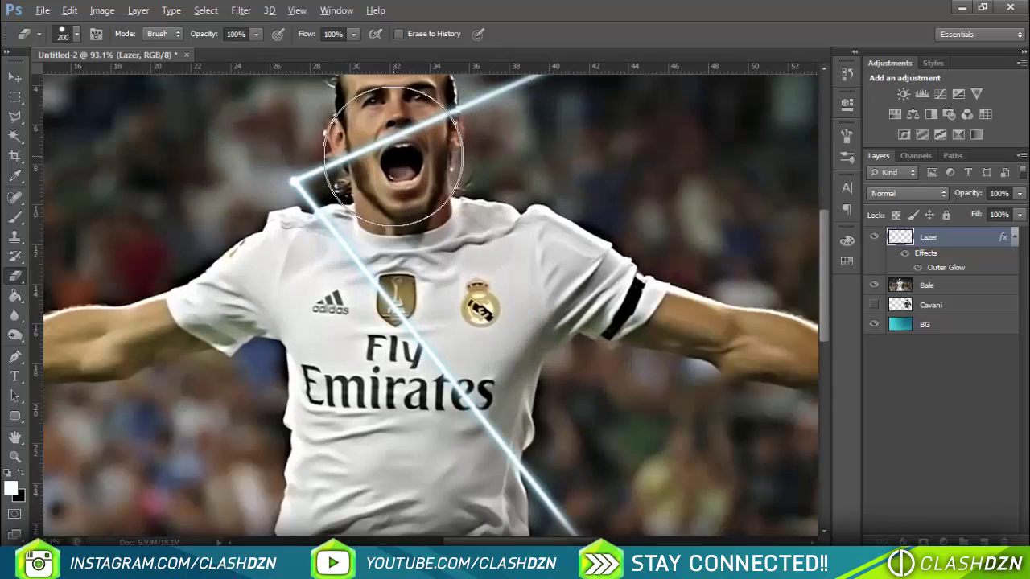
{"action": "scroll", "coordinate": [407, 170], "scroll_direction": "up", "scroll_amount": 3}
{"action": "key", "text": "bracketleft"}
{"action": "key", "text": "bracketleft"}
{"action": "key", "text": "bracketleft"}
{"action": "key", "text": "bracketleft"}
{"action": "key", "text": "bracketleft"}
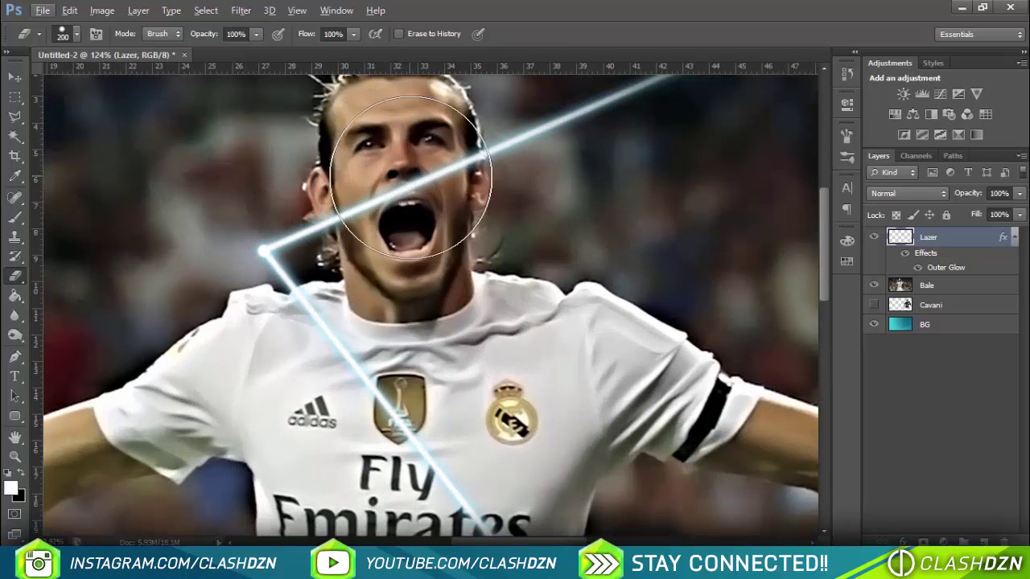
{"action": "key", "text": "bracketleft"}
{"action": "key", "text": "bracketleft"}
{"action": "key", "text": "bracketleft"}
{"action": "key", "text": "bracketleft"}
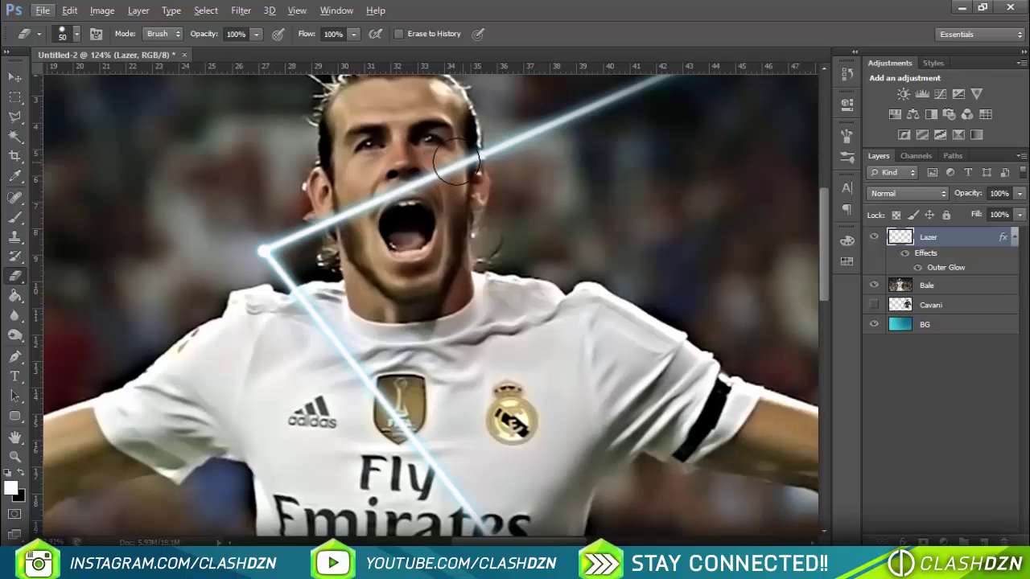
{"action": "left_click_drag", "start_coordinate": [459, 160], "coordinate": [342, 216]}
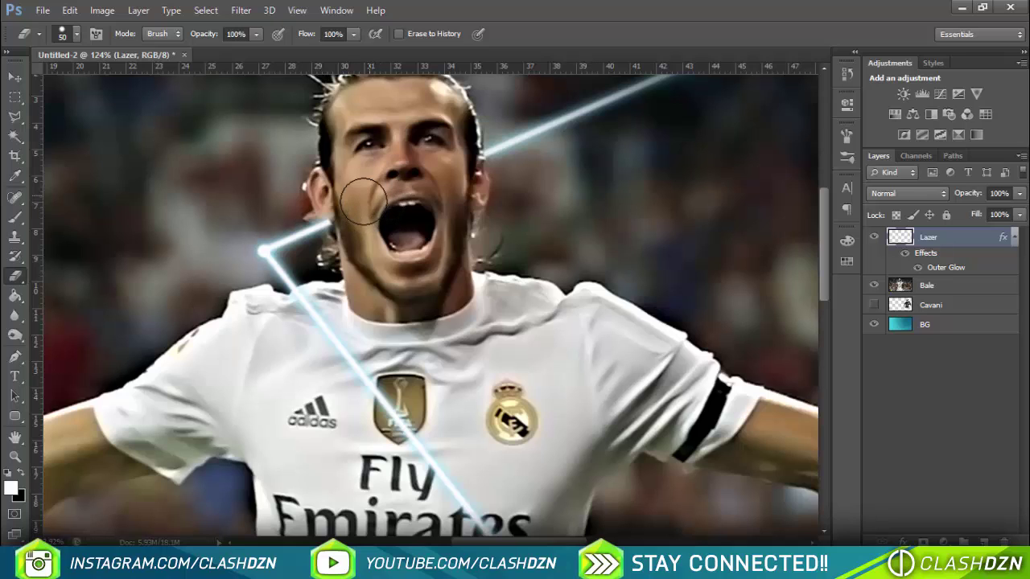
Step: Compare the Lazer, Bale and second player layers, then restore Bale and Lazer visibility
{"action": "left_click", "coordinate": [872, 236]}
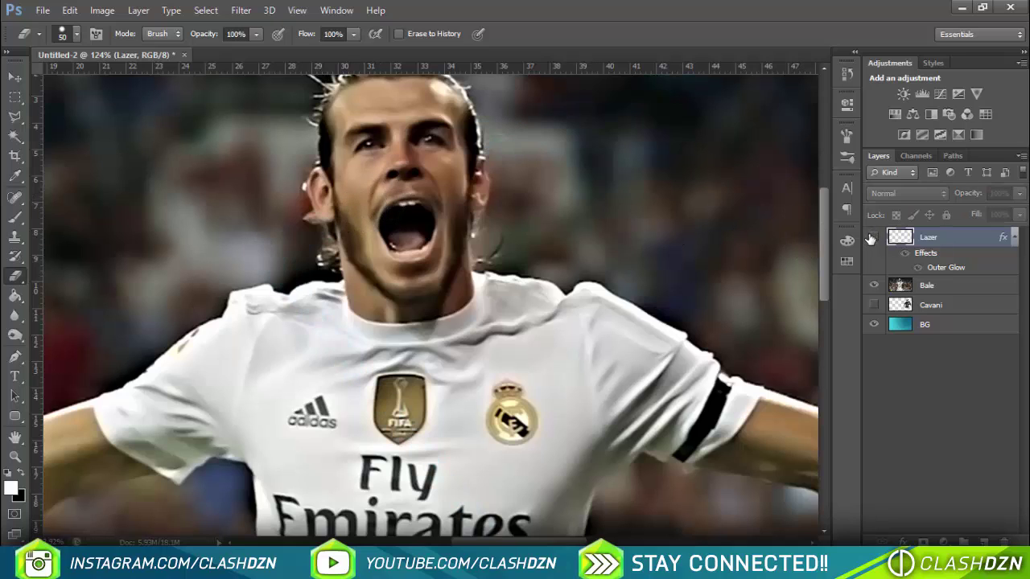
{"action": "left_click", "coordinate": [872, 237]}
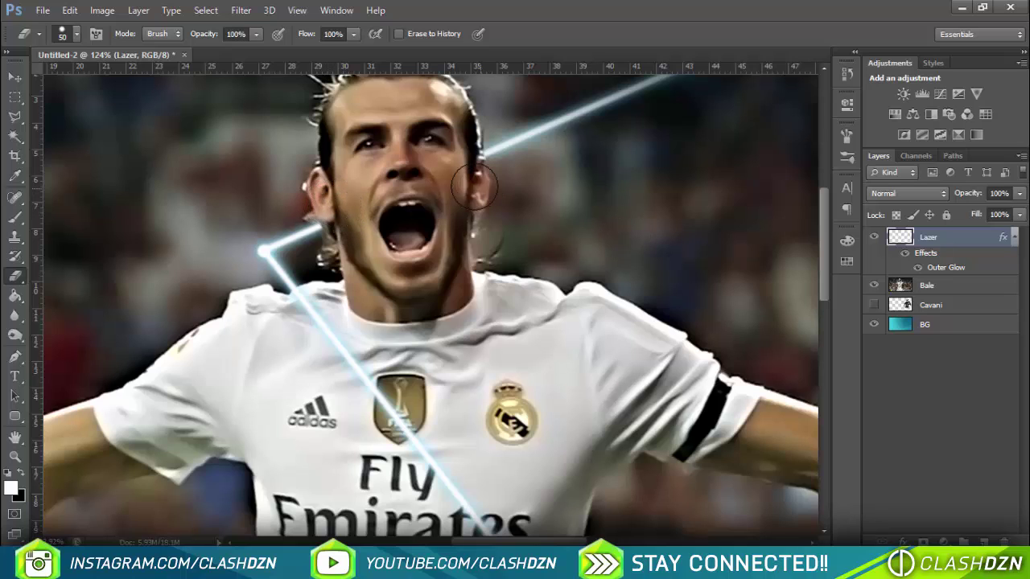
{"action": "scroll", "coordinate": [488, 237], "scroll_direction": "down", "scroll_amount": 3}
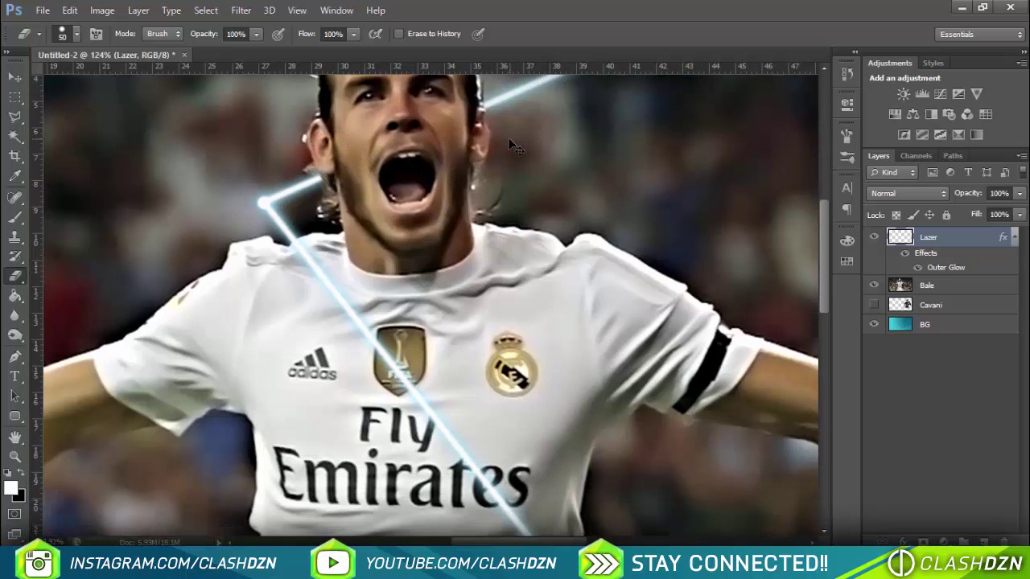
{"action": "key", "text": "ctrl+0"}
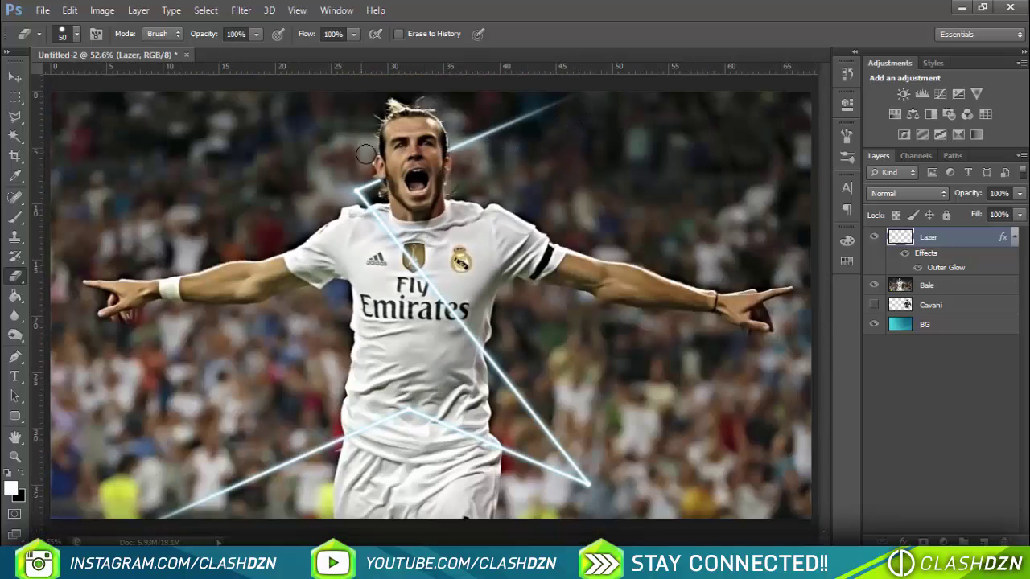
{"action": "scroll", "coordinate": [395, 202], "scroll_direction": "up", "scroll_amount": 4}
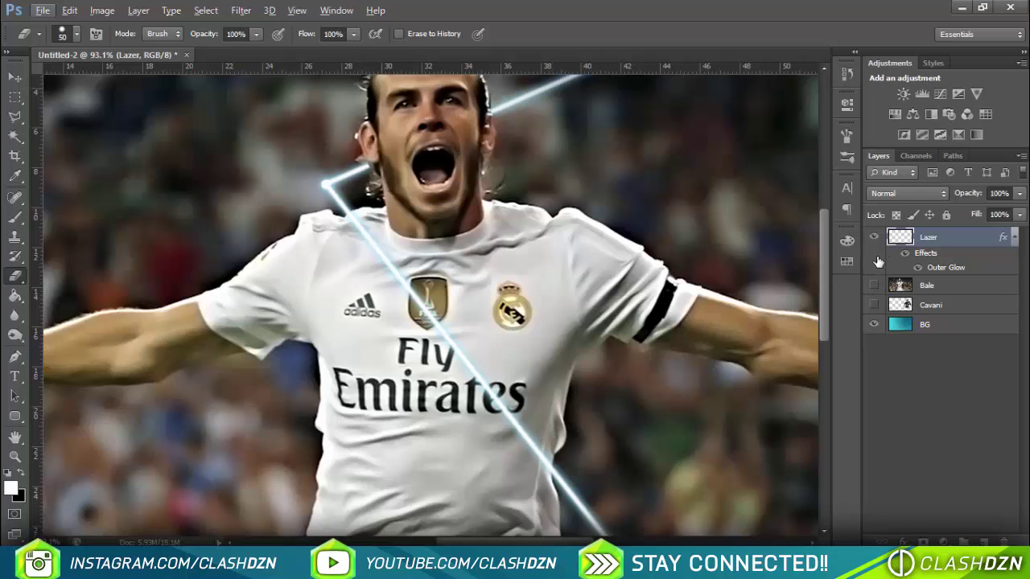
{"action": "left_click", "coordinate": [873, 237]}
{"action": "left_click", "coordinate": [874, 304]}
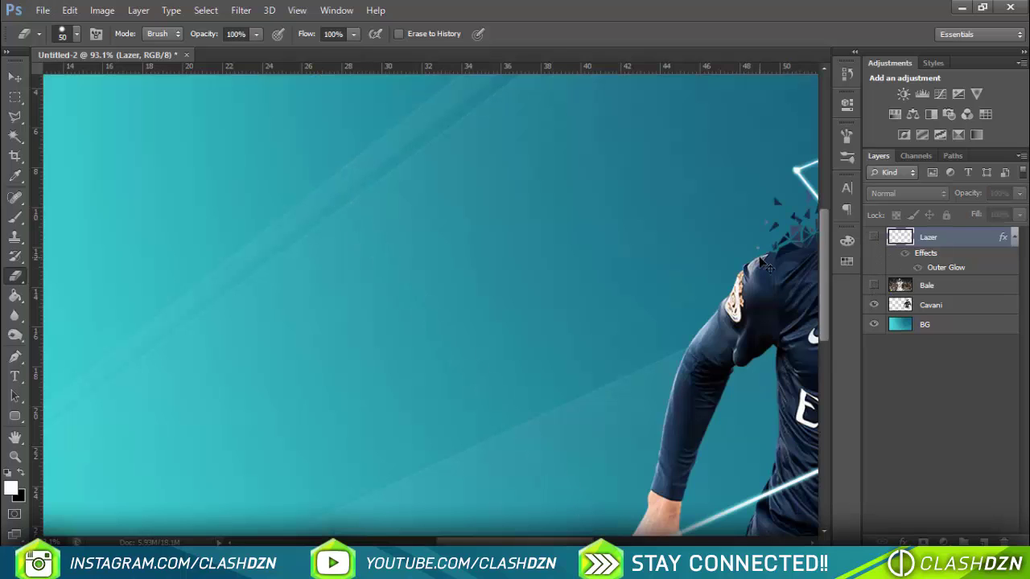
{"action": "scroll", "coordinate": [764, 264], "scroll_direction": "right", "scroll_amount": 5}
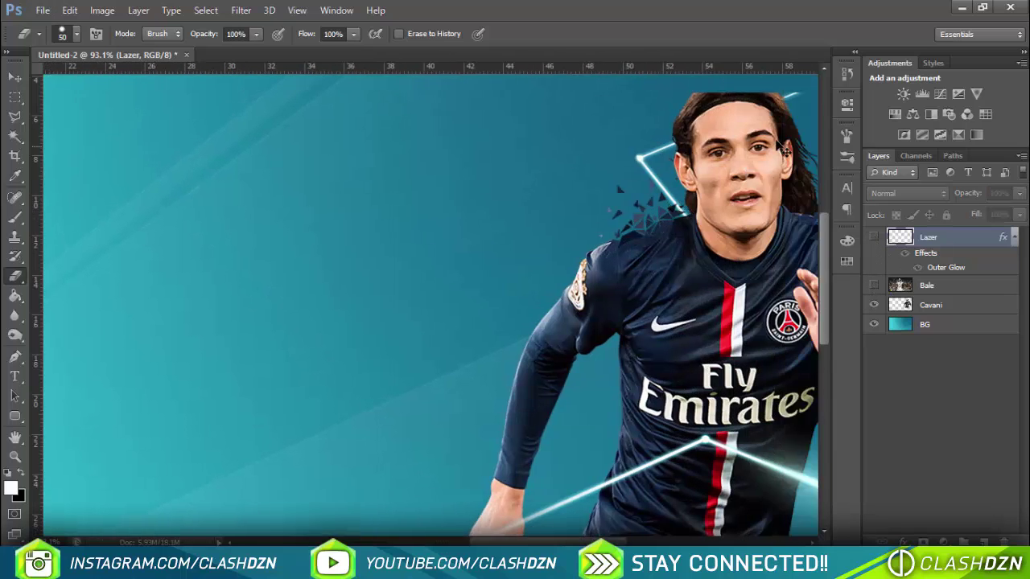
{"action": "left_click", "coordinate": [874, 306]}
{"action": "left_click", "coordinate": [873, 285]}
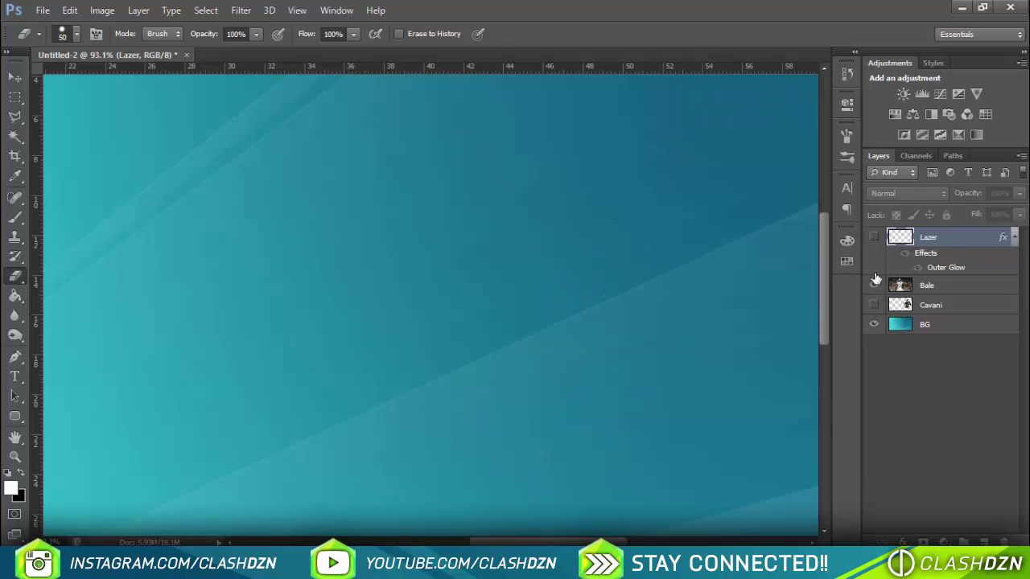
{"action": "left_click", "coordinate": [874, 236]}
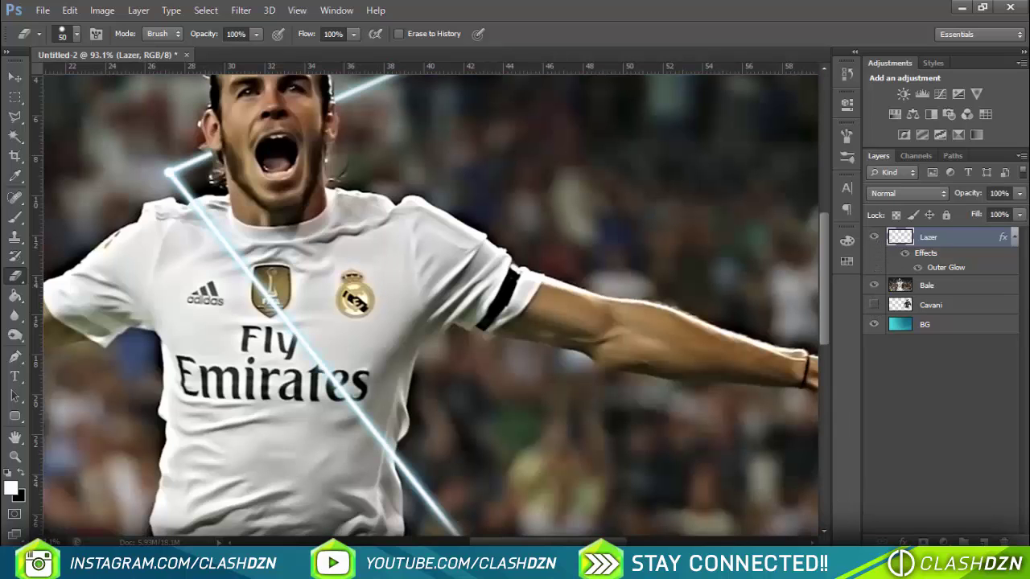
{"action": "scroll", "coordinate": [387, 215], "scroll_direction": "left", "scroll_amount": 6}
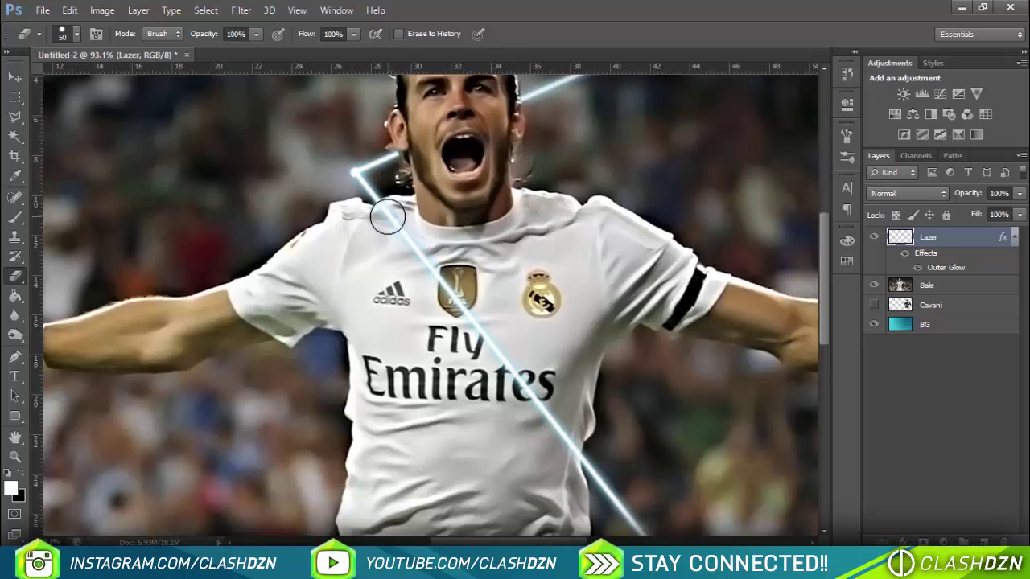
Step: Erase the diagonal laser from the shoulder past the Emirates lettering, then fit the image
{"action": "left_click_drag", "start_coordinate": [381, 220], "coordinate": [517, 369]}
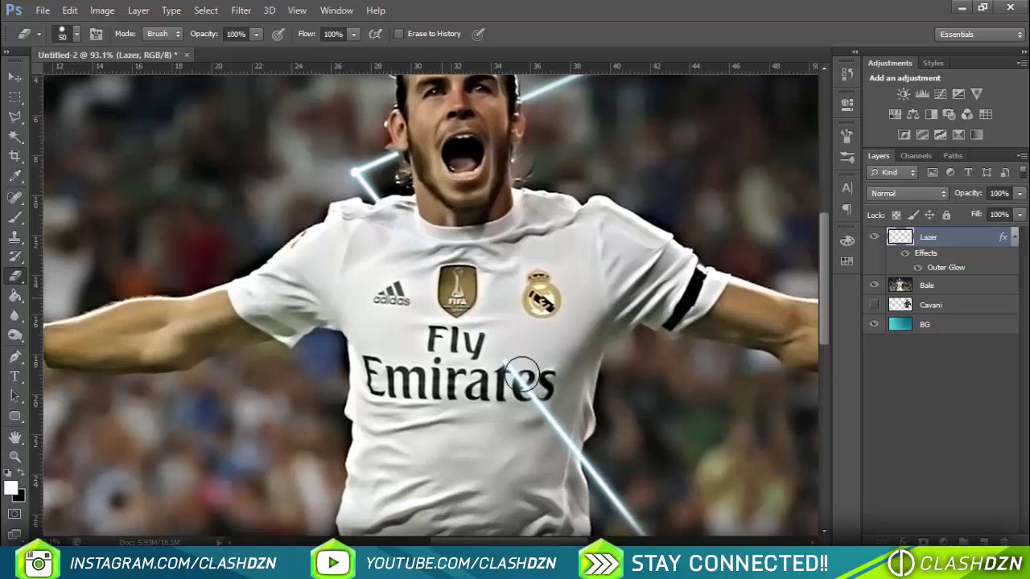
{"action": "scroll", "coordinate": [659, 367], "scroll_direction": "down", "scroll_amount": 3}
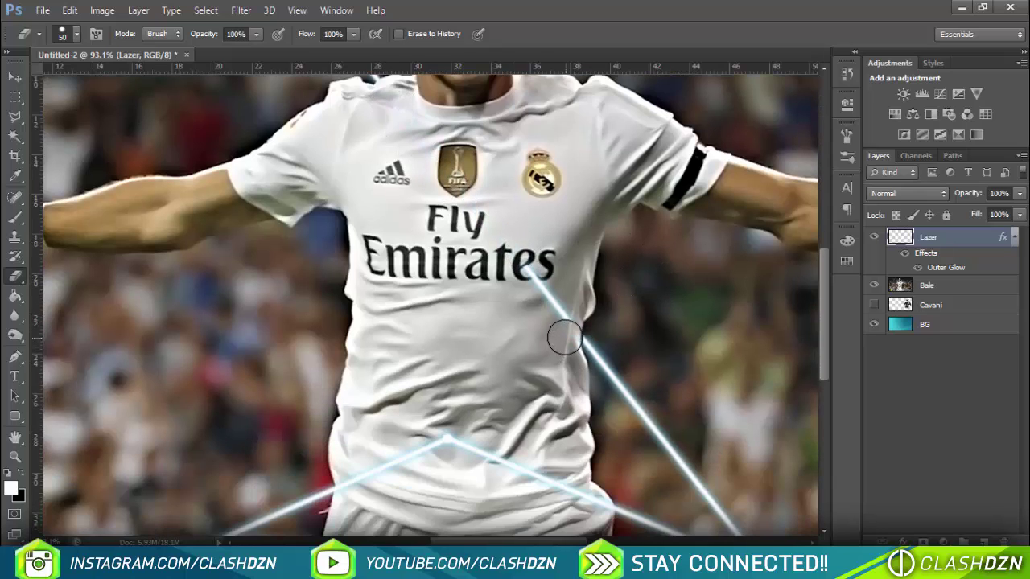
{"action": "left_click_drag", "start_coordinate": [564, 338], "coordinate": [520, 264]}
{"action": "key", "text": "ctrl+0"}
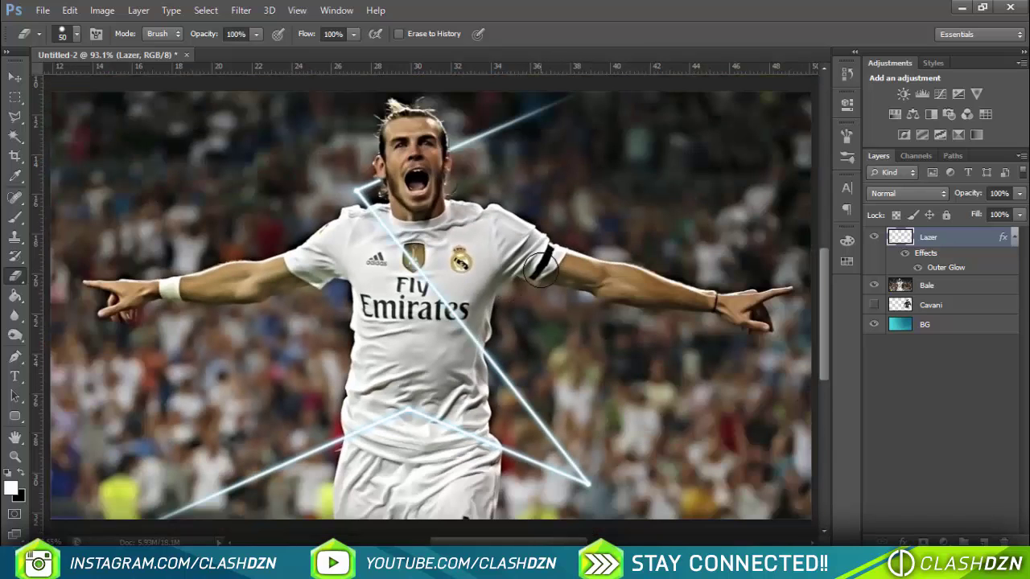
Step: Change the Lazer Outer Glow colour to #4dcbff and apply the style
{"action": "left_click", "coordinate": [14, 78]}
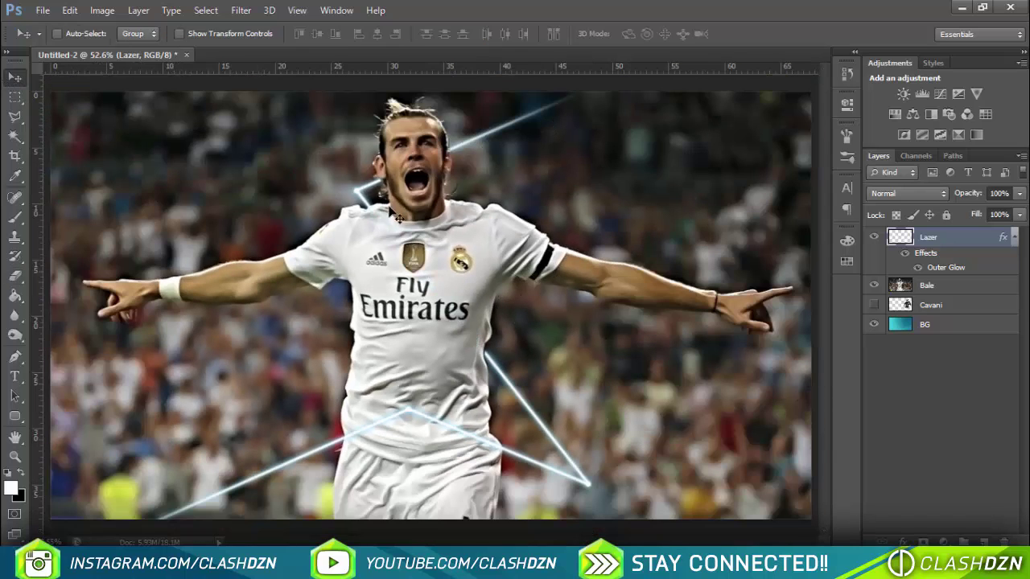
{"action": "left_click", "coordinate": [979, 414]}
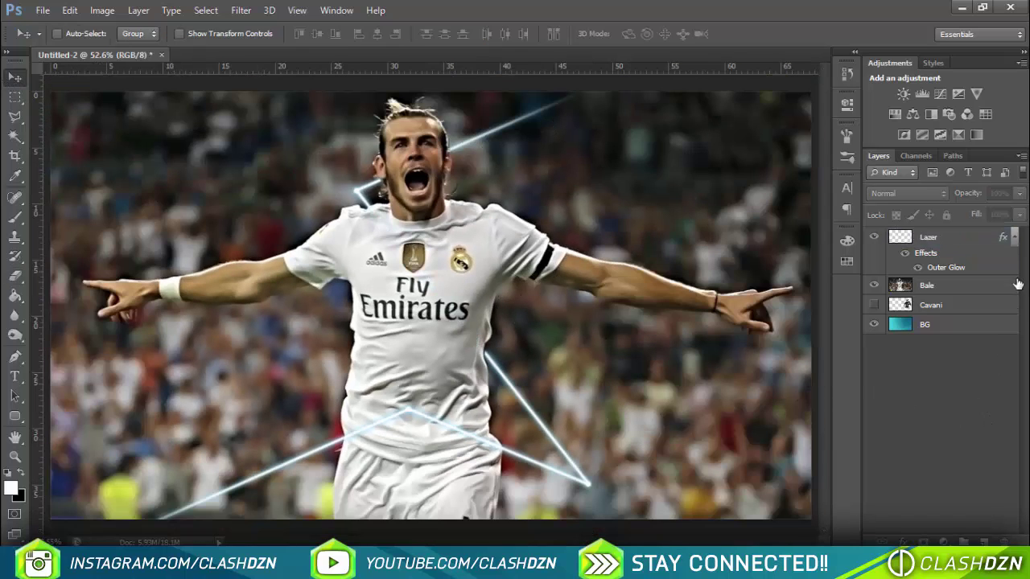
{"action": "left_click", "coordinate": [1015, 238]}
{"action": "left_click", "coordinate": [1001, 239]}
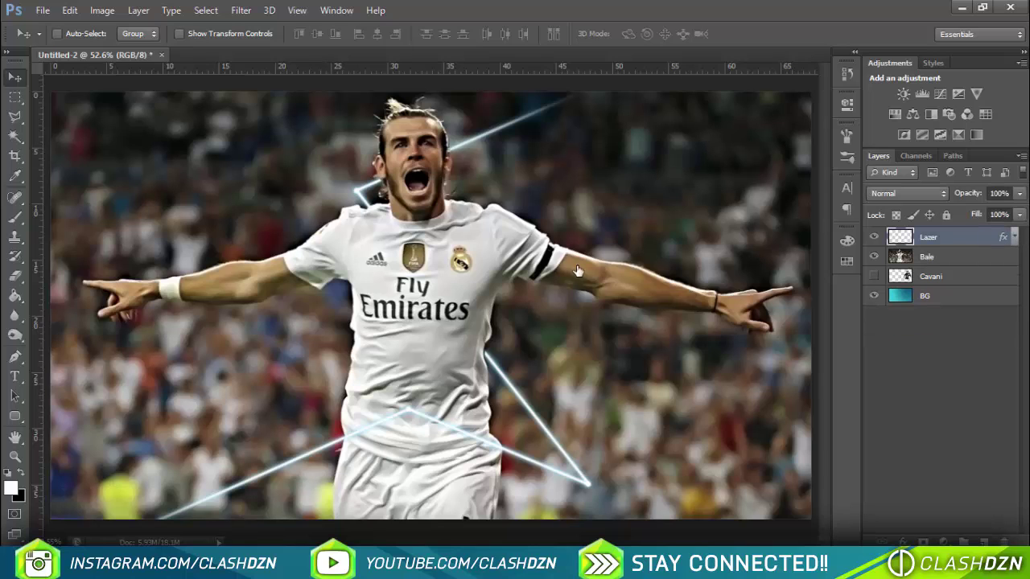
{"action": "key", "text": "h"}
{"action": "double_click", "coordinate": [988, 237]}
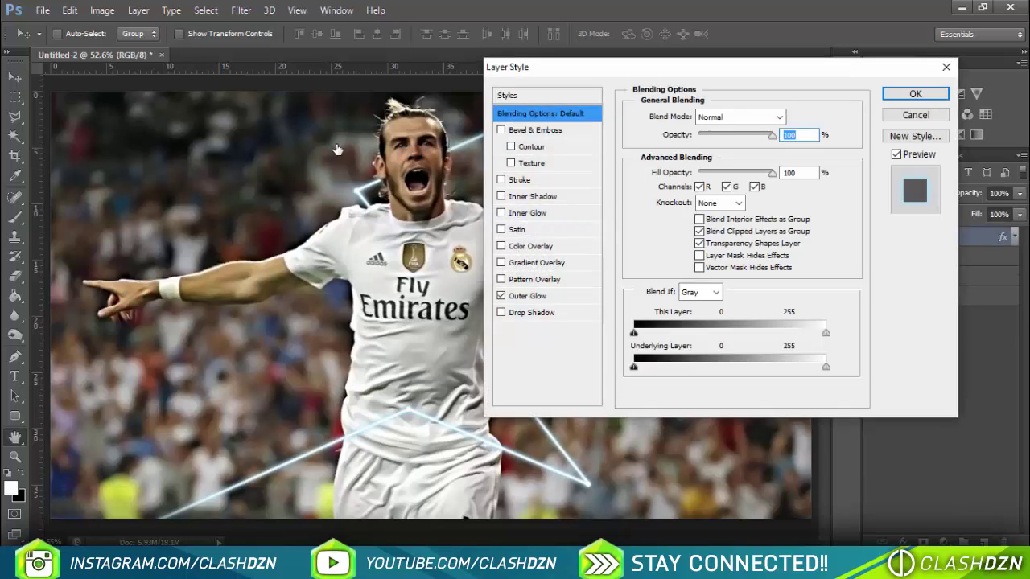
{"action": "left_click", "coordinate": [529, 296]}
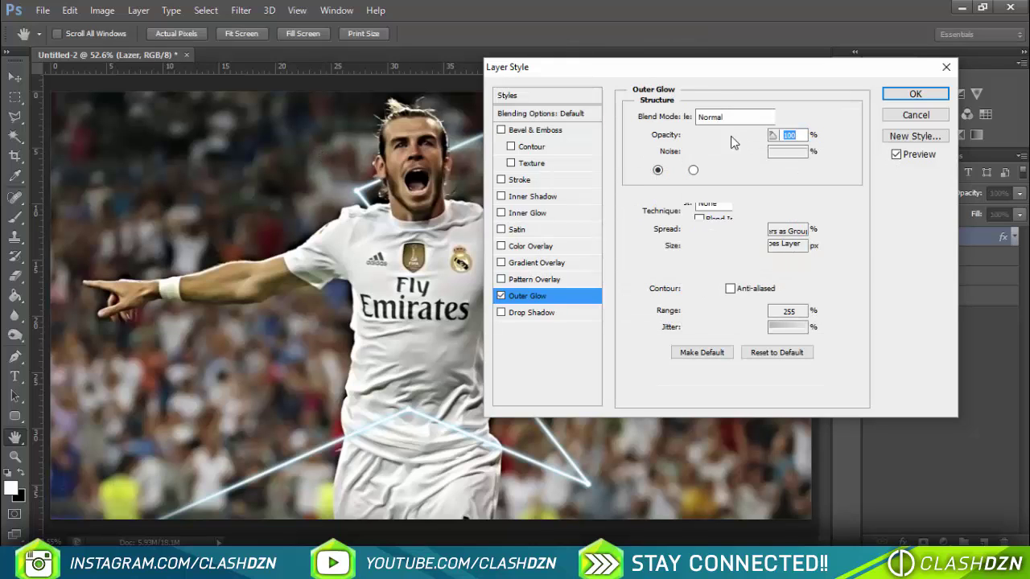
{"action": "left_click", "coordinate": [672, 170]}
{"action": "mouse_move", "coordinate": [664, 234]}
{"action": "left_mouse_down"}
{"action": "mouse_move", "coordinate": [710, 183]}
{"action": "mouse_move", "coordinate": [741, 176]}
{"action": "left_mouse_up"}
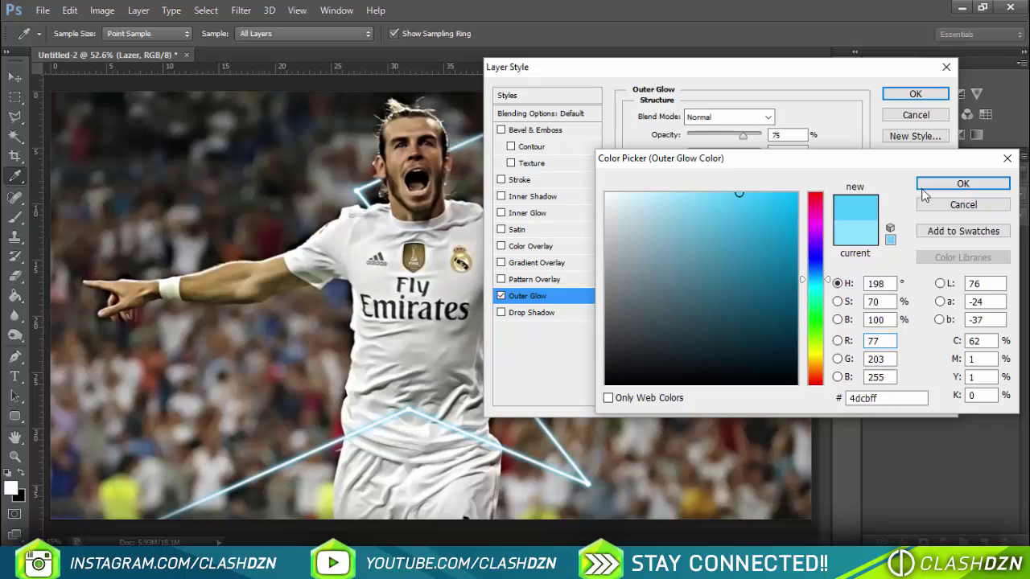
{"action": "left_click", "coordinate": [925, 185]}
{"action": "left_click", "coordinate": [915, 94]}
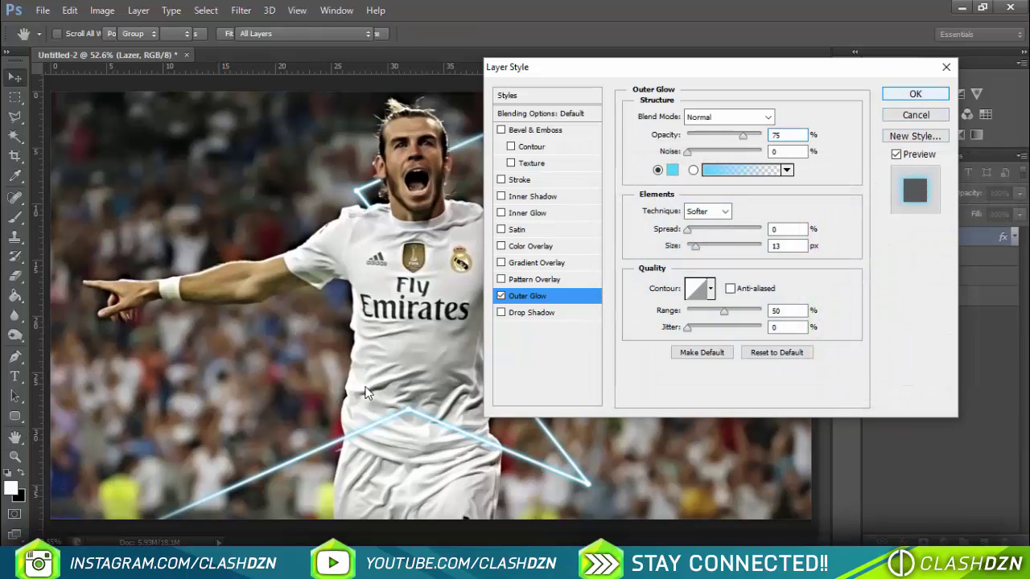